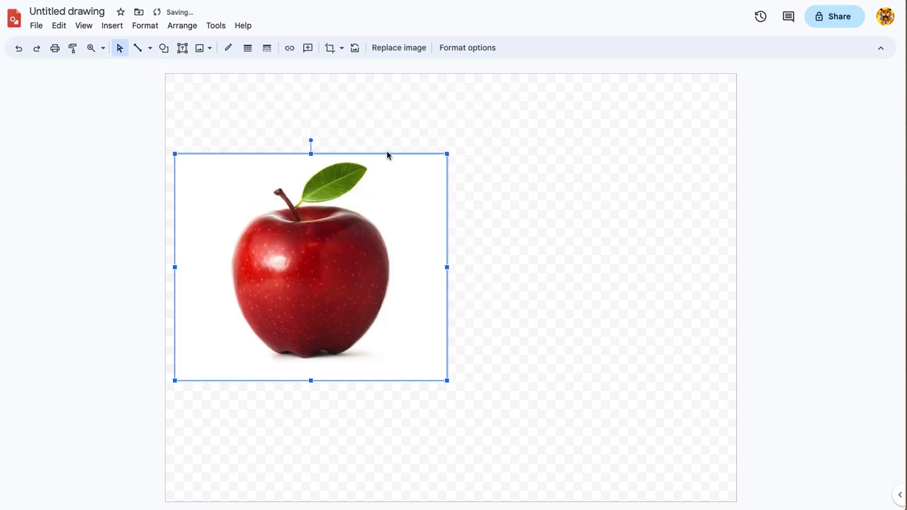
Step: Move the apple photo to the canvas's upper-left edge so it partly overhangs and leaves the drawing area free
drag(294, 263, 107, 205)
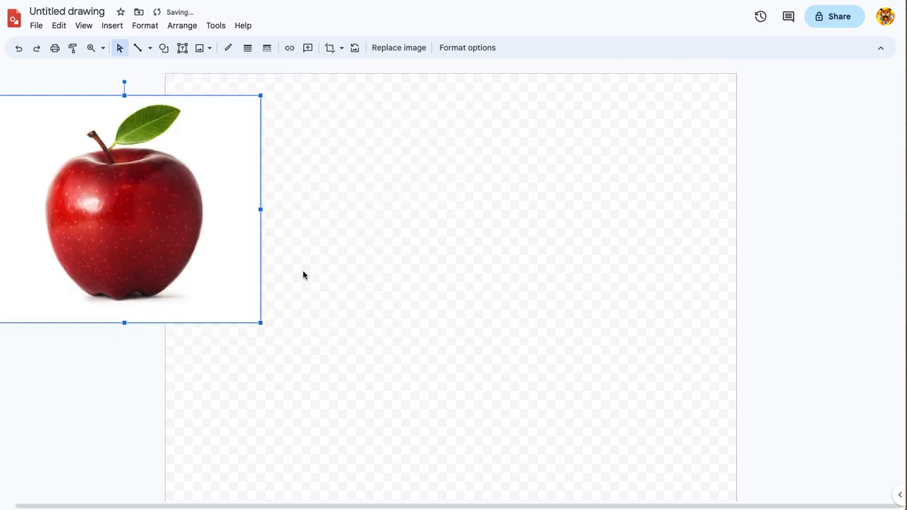
drag(228, 212, 177, 227)
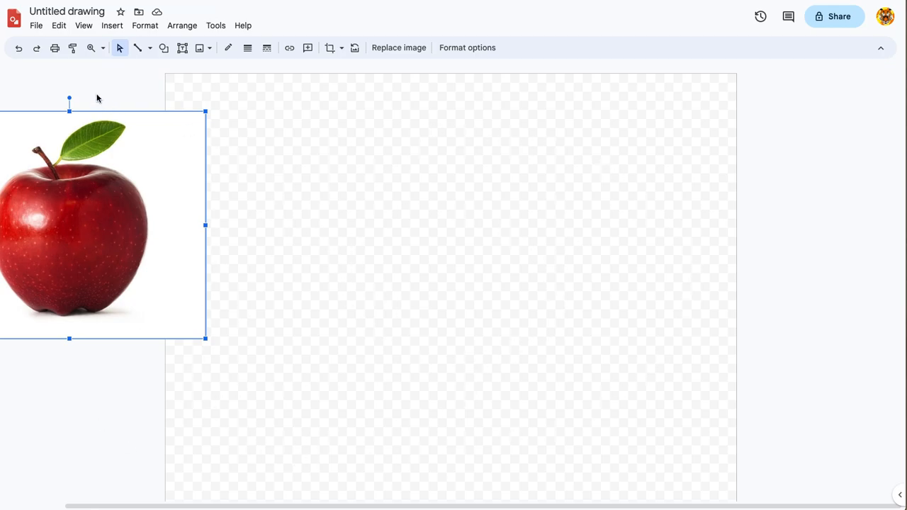
drag(105, 201, 137, 185)
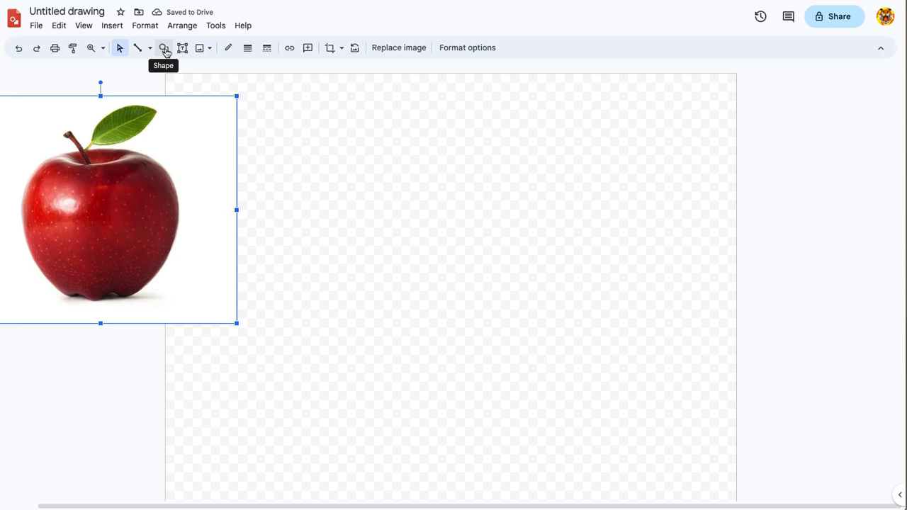
Step: Draw a slightly wide oval in the middle of the canvas as the apple's body
click(164, 49)
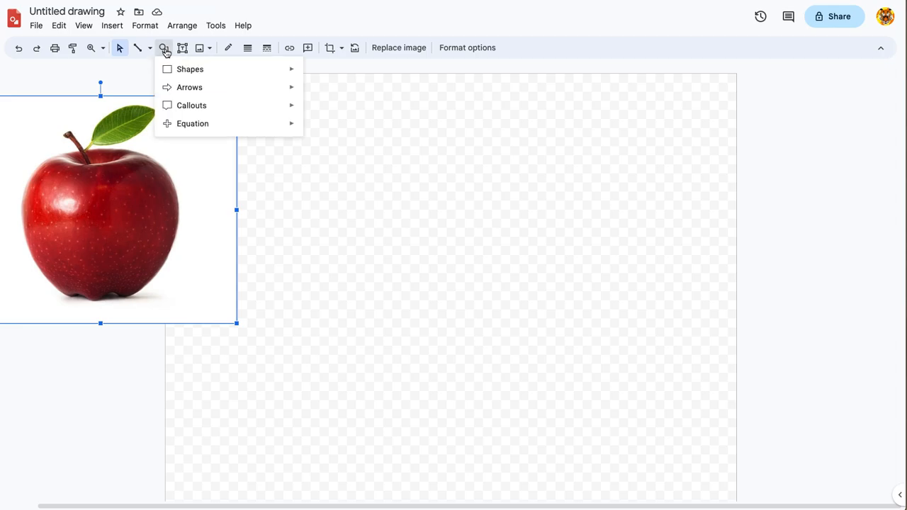
mouse_move(206, 69)
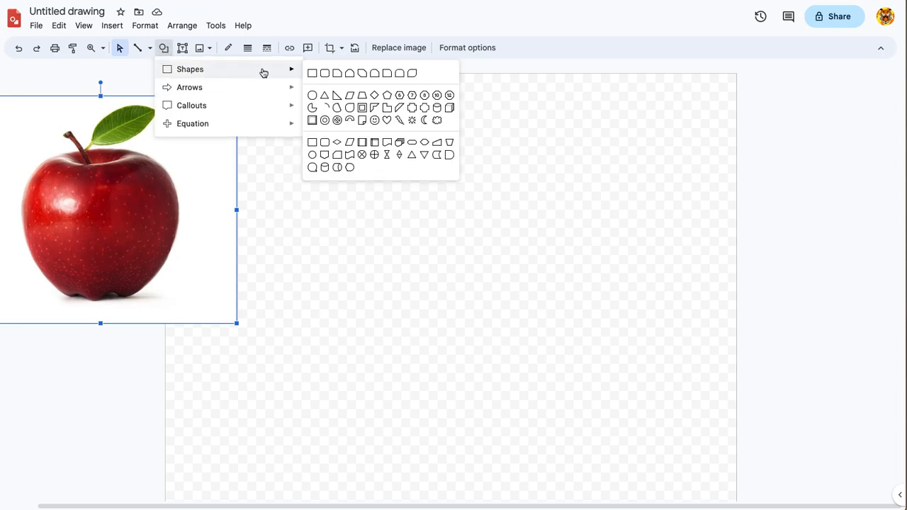
click(313, 95)
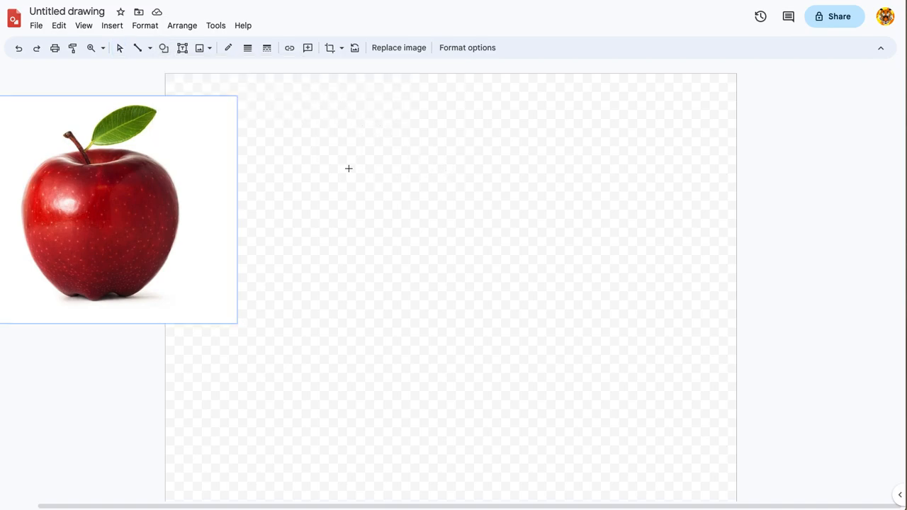
drag(351, 174, 532, 333)
click(164, 48)
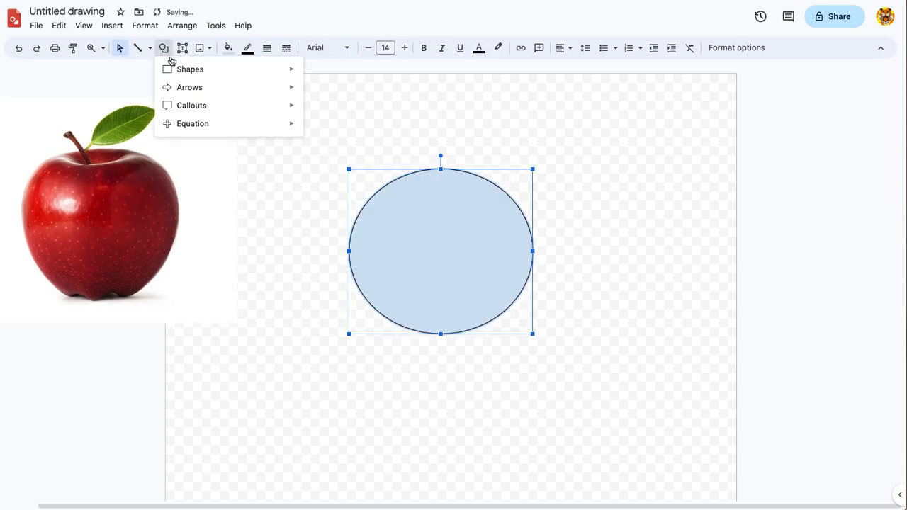
mouse_move(207, 71)
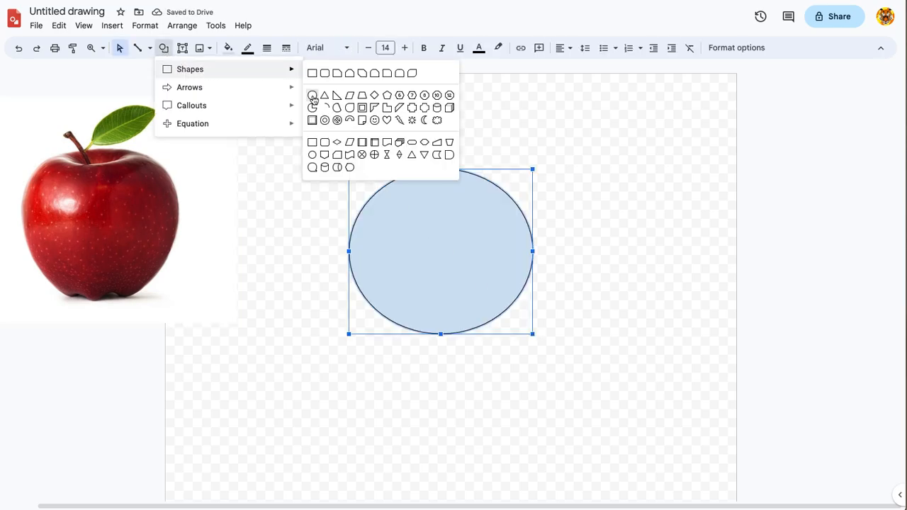
click(500, 231)
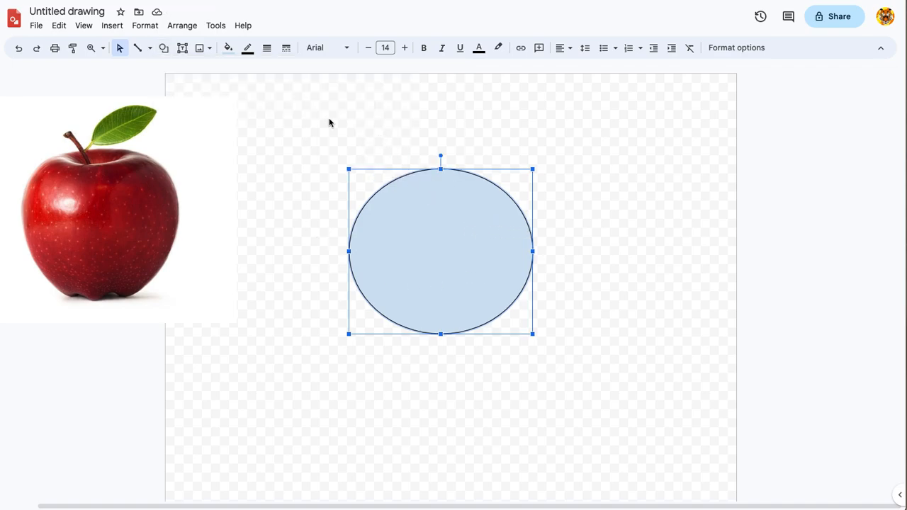
Step: Nudge the oval slightly up and to the right, and make its outline transparent
mouse_move(450, 216)
mouse_down()
mouse_move(113, 190)
mouse_move(494, 201)
mouse_move(458, 205)
mouse_up()
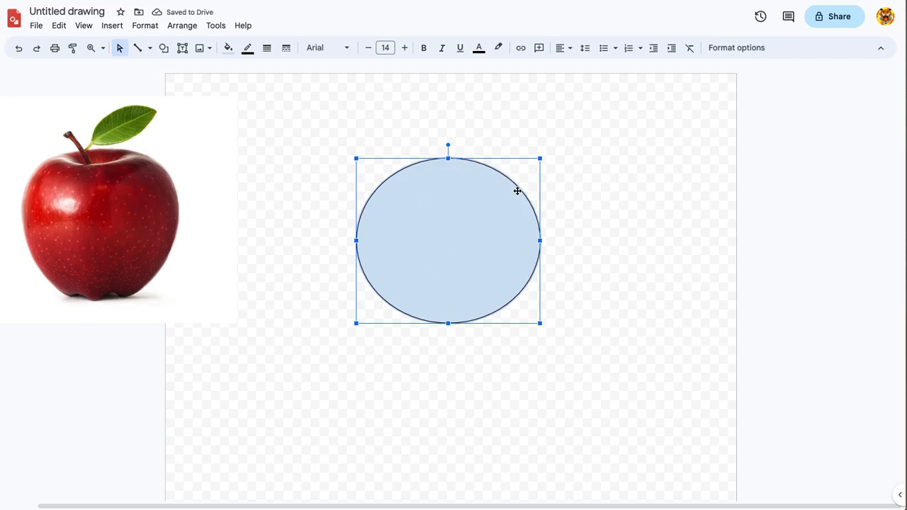
click(316, 211)
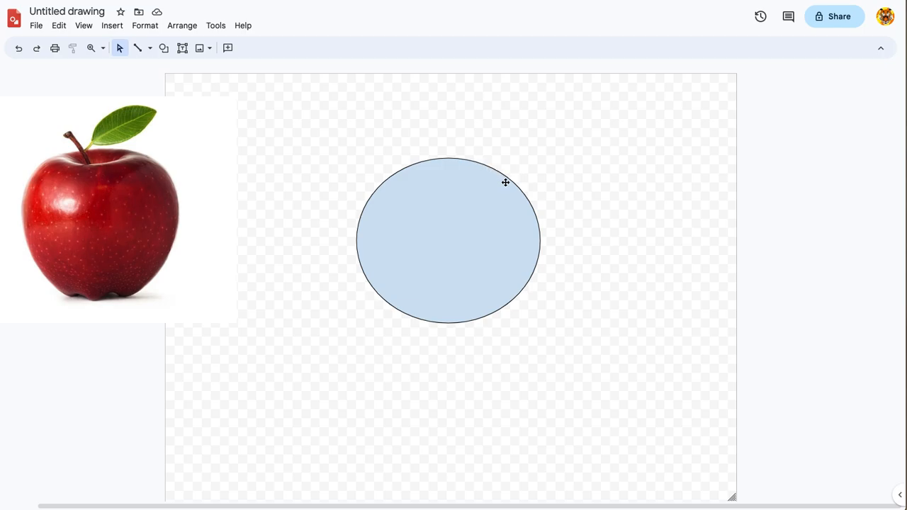
click(445, 205)
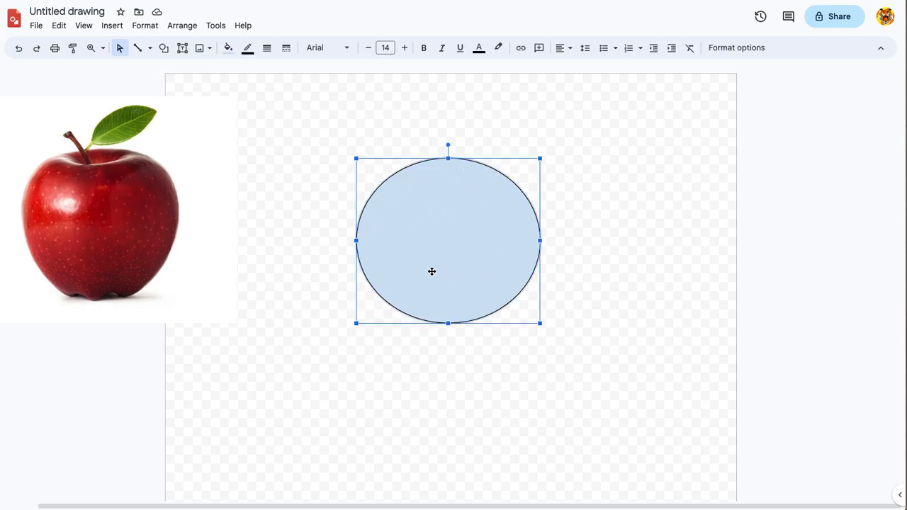
click(248, 49)
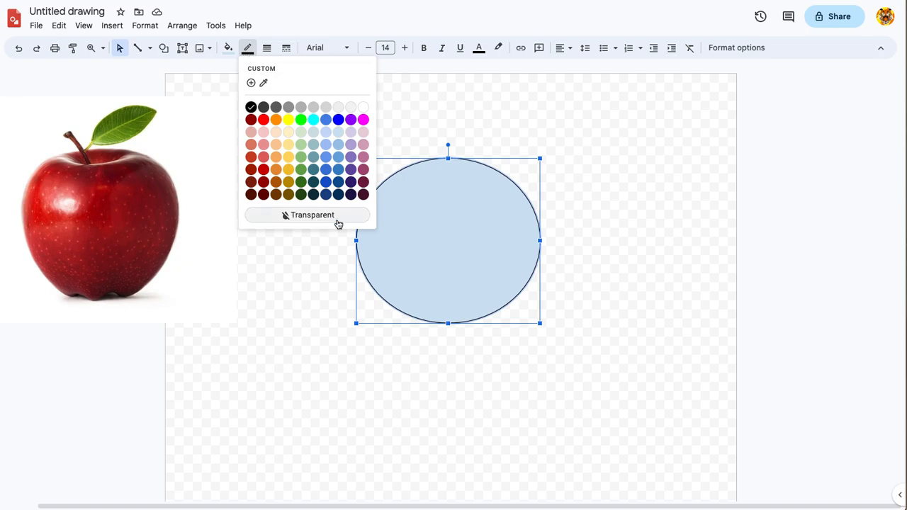
click(328, 216)
click(288, 217)
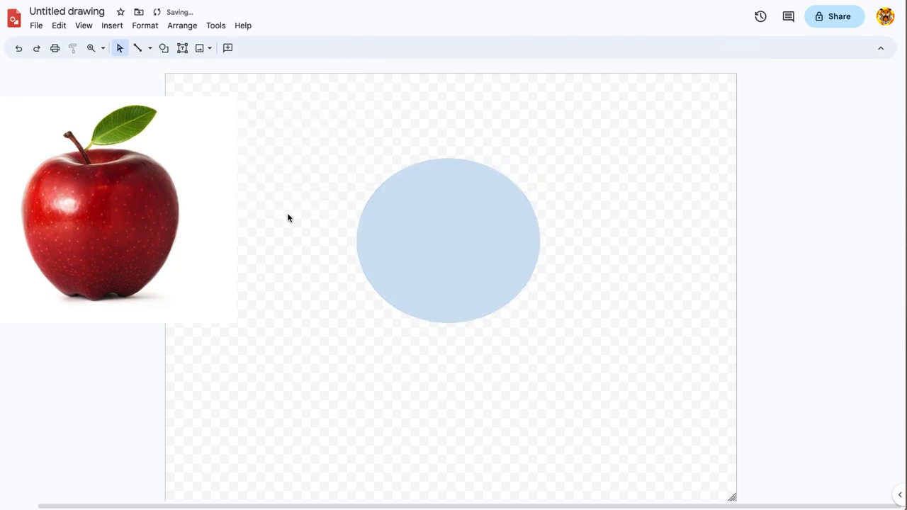
Step: Fill the oval with a light blue radial gradient
click(431, 241)
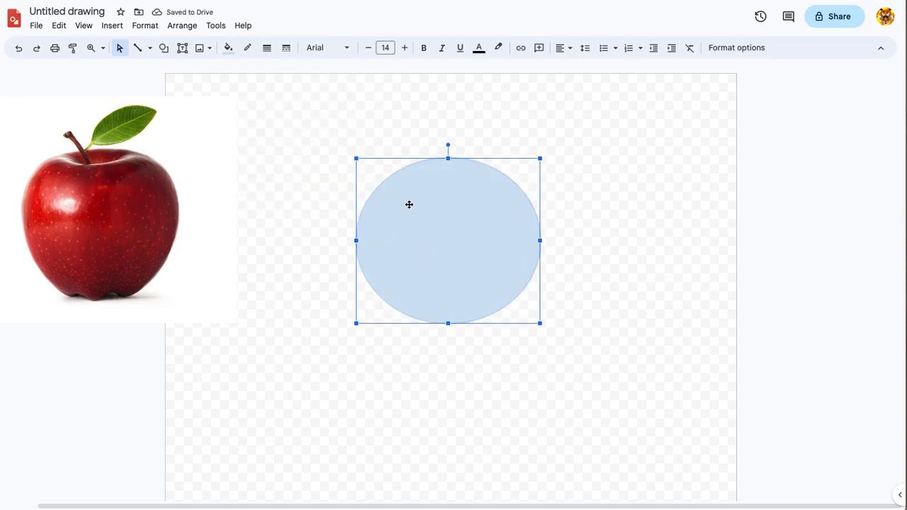
click(227, 48)
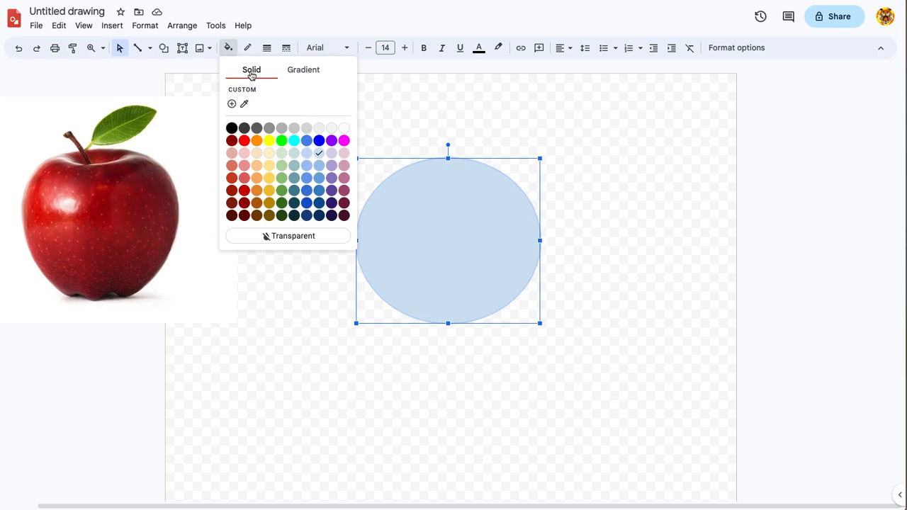
click(295, 71)
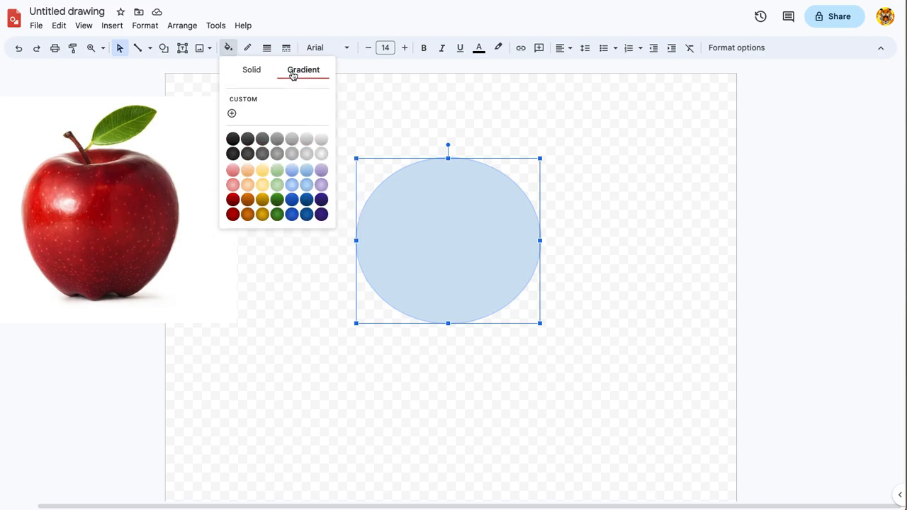
click(292, 185)
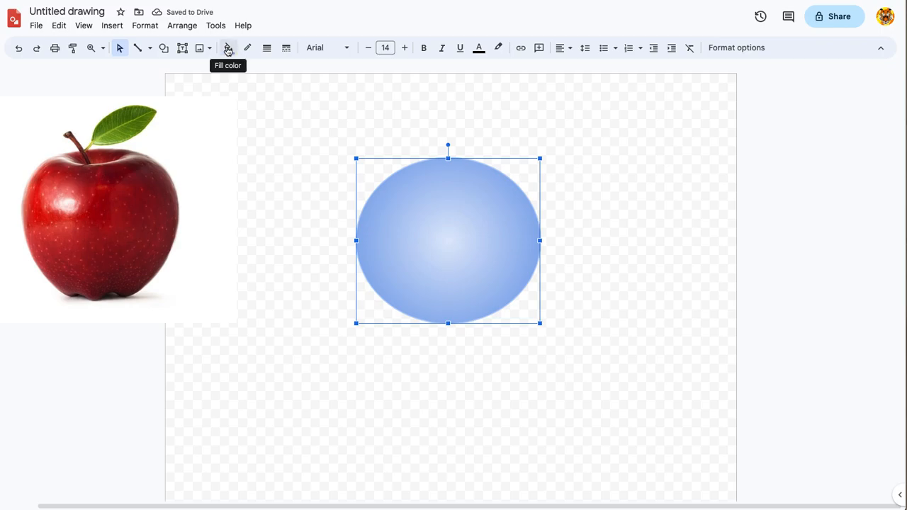
Step: Fill the oval with solid bright red
right_click(227, 49)
click(228, 48)
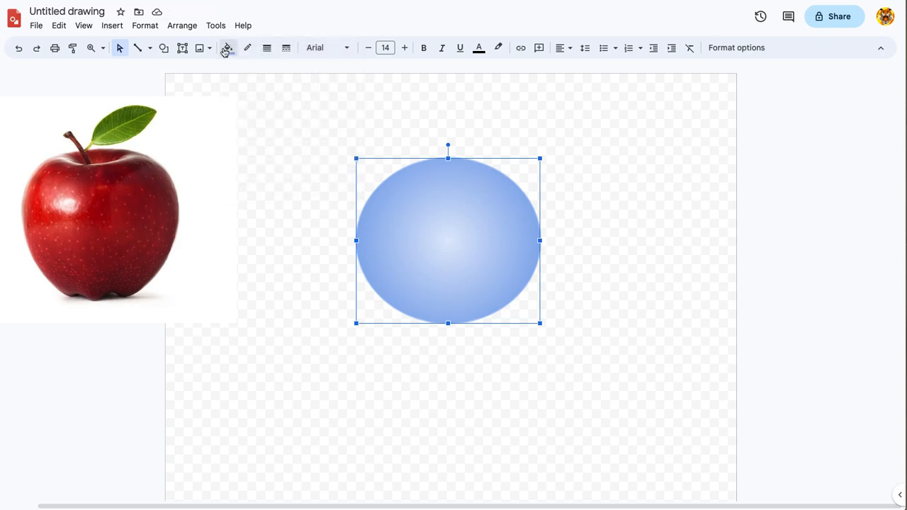
click(228, 48)
click(245, 69)
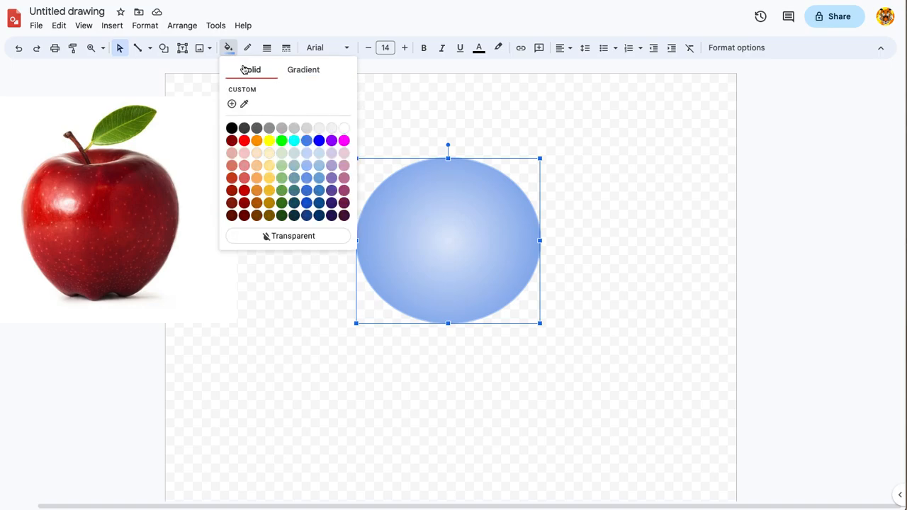
click(244, 141)
click(295, 286)
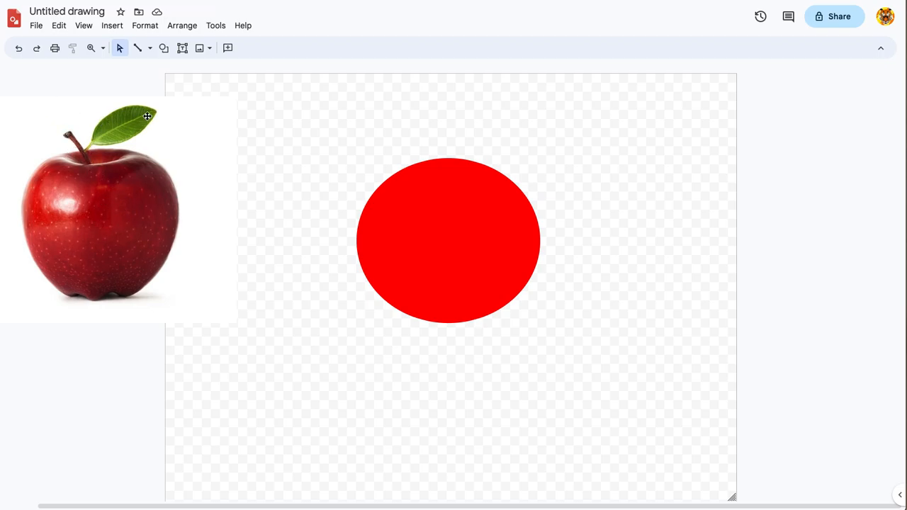
Step: Draw a small round diagonal corner rectangle above the red oval's upper right as the leaf
click(164, 50)
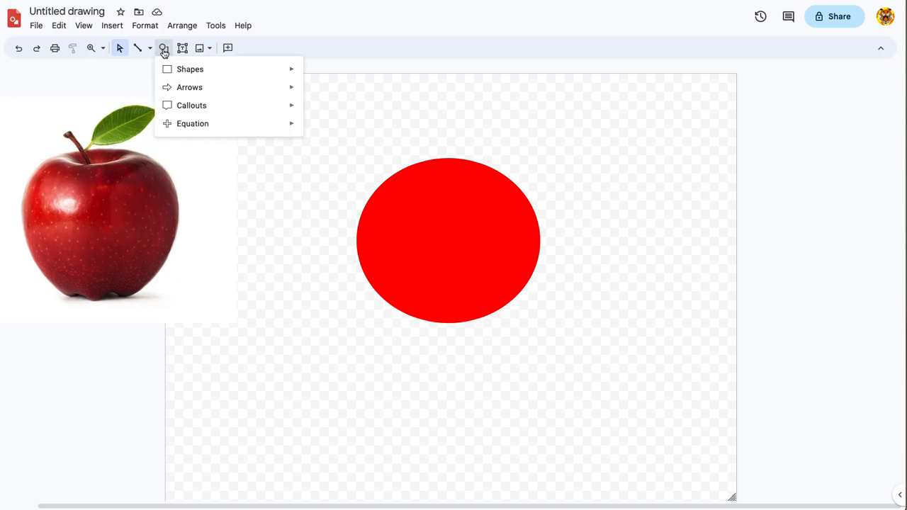
mouse_move(203, 72)
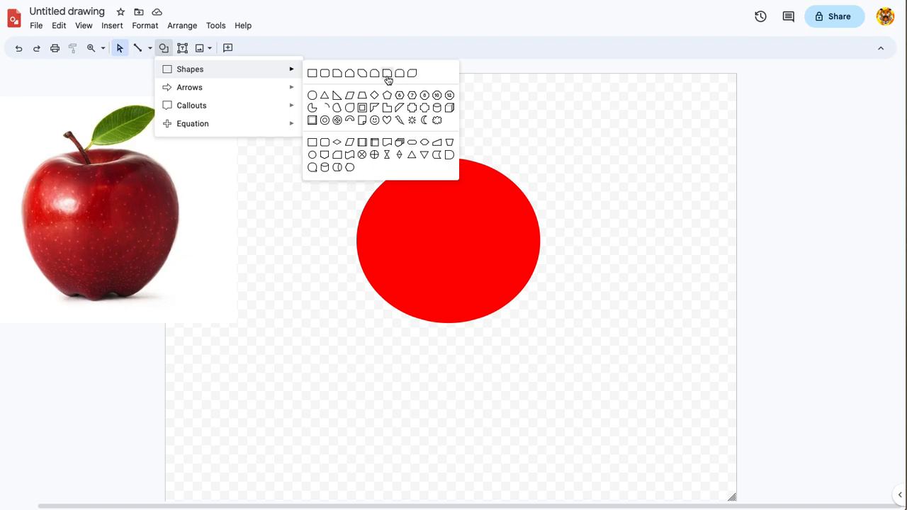
click(412, 75)
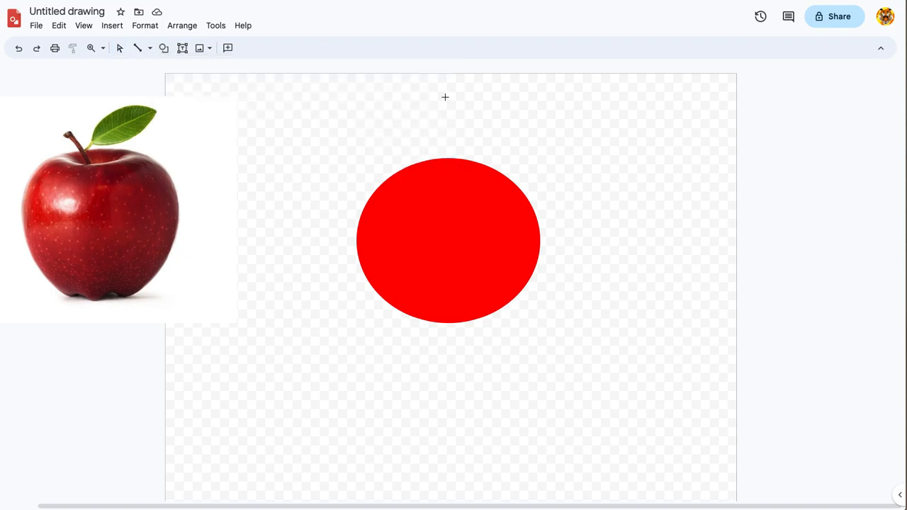
drag(477, 108, 552, 150)
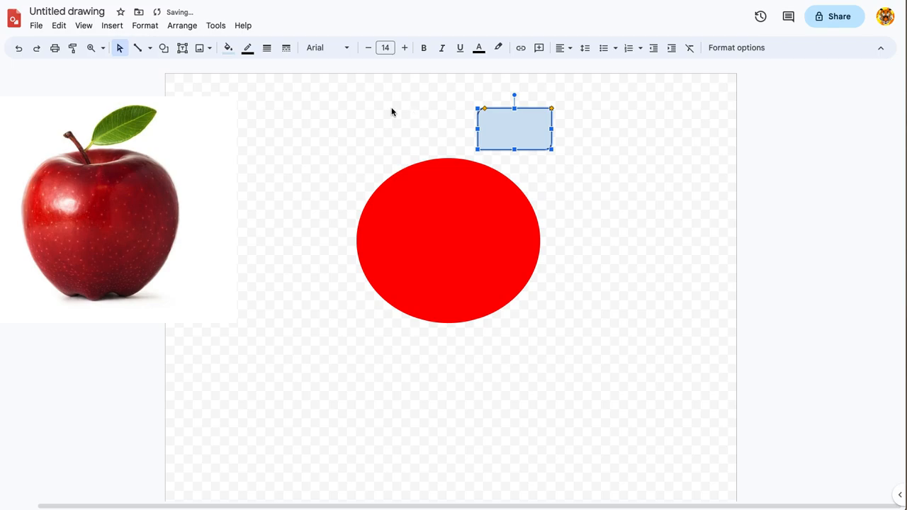
Step: Make the leaf shape's outline transparent and fill it with solid medium green
click(247, 48)
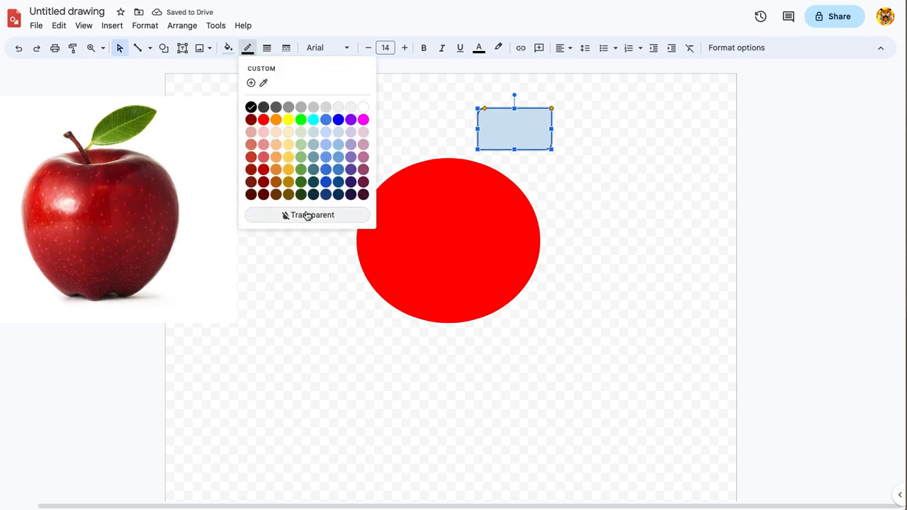
click(306, 214)
click(228, 48)
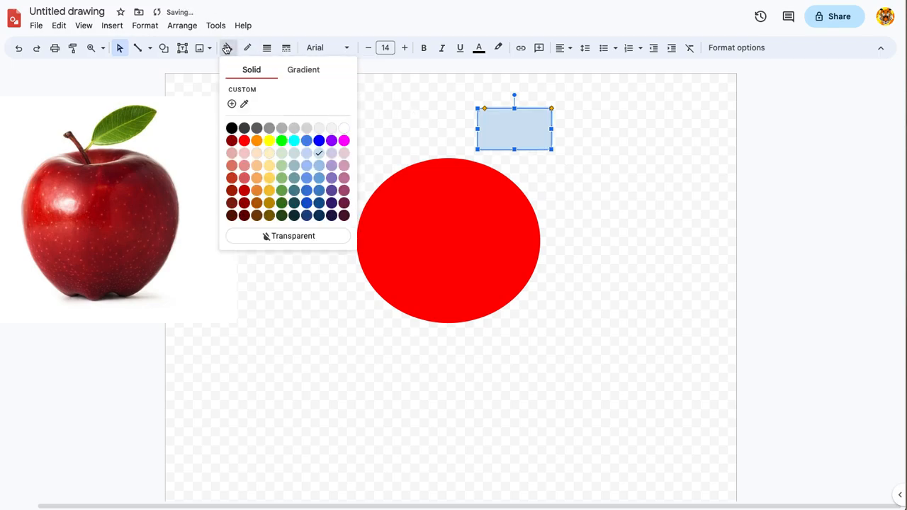
click(281, 190)
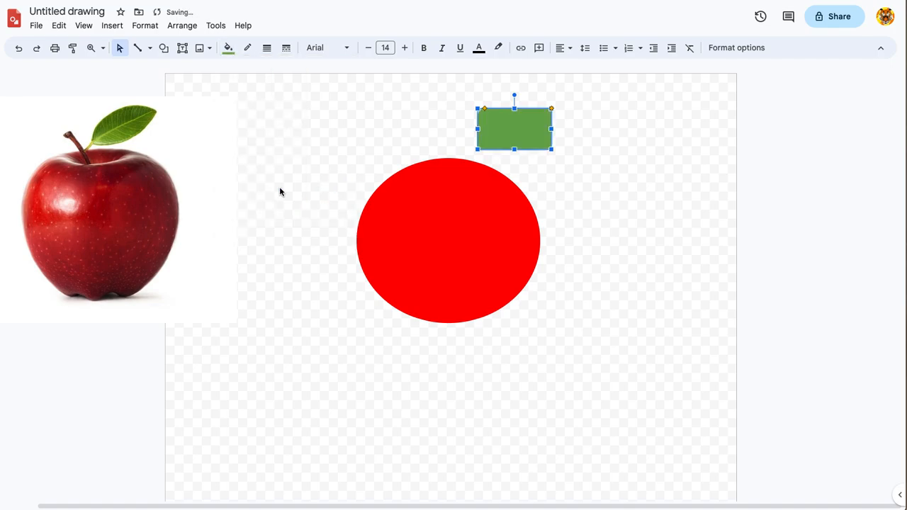
click(357, 130)
Step: Shift the green leaf slightly to the left above the red oval and leave it selected
drag(526, 133, 513, 131)
click(416, 232)
click(506, 125)
click(436, 199)
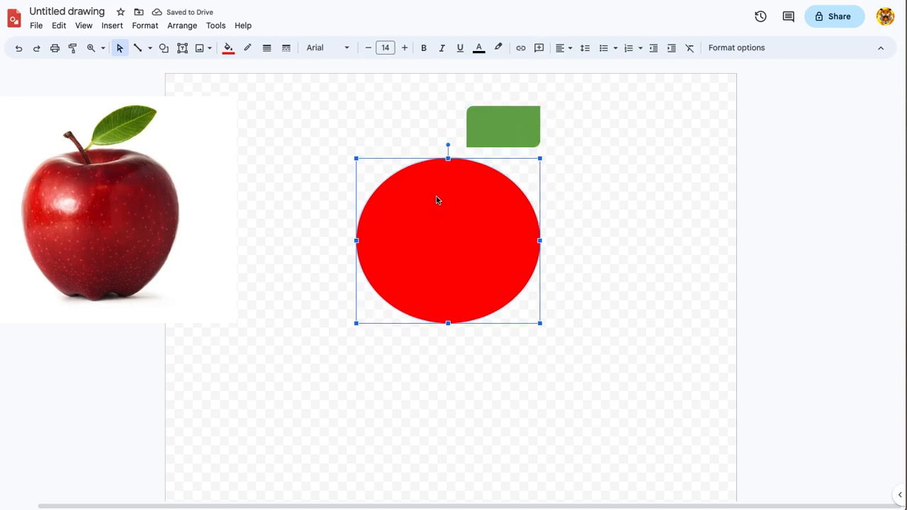
click(521, 124)
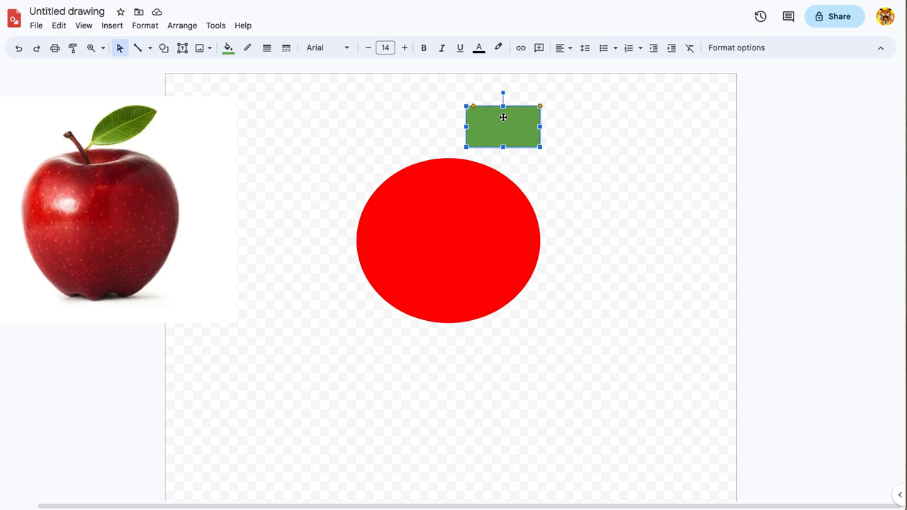
Step: Resize the green leaf, tilt it slightly counterclockwise and place it just above the top of the red oval
drag(542, 148, 563, 165)
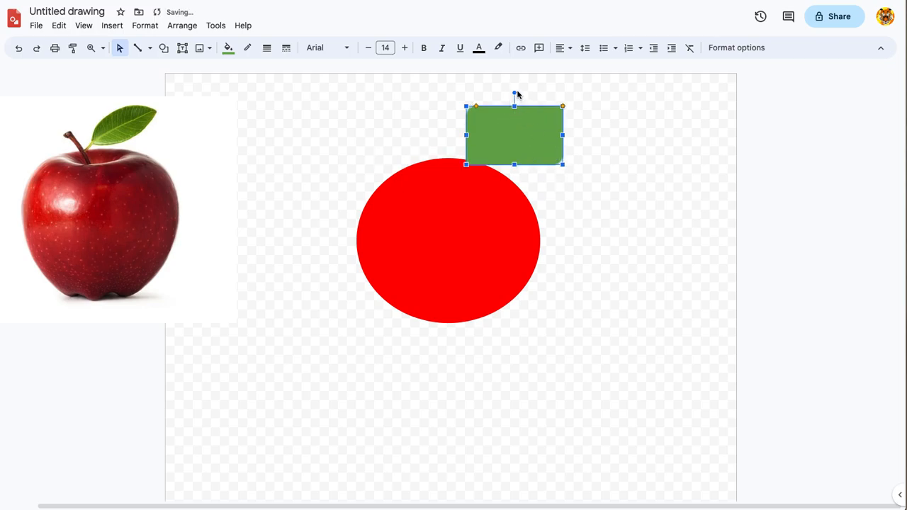
mouse_move(515, 93)
mouse_down()
mouse_move(528, 93)
mouse_move(501, 96)
mouse_up()
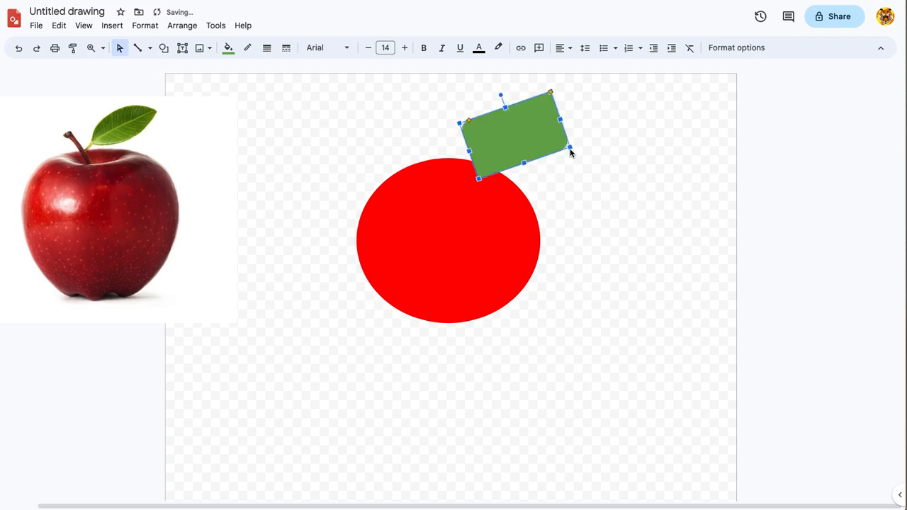
drag(540, 143, 475, 130)
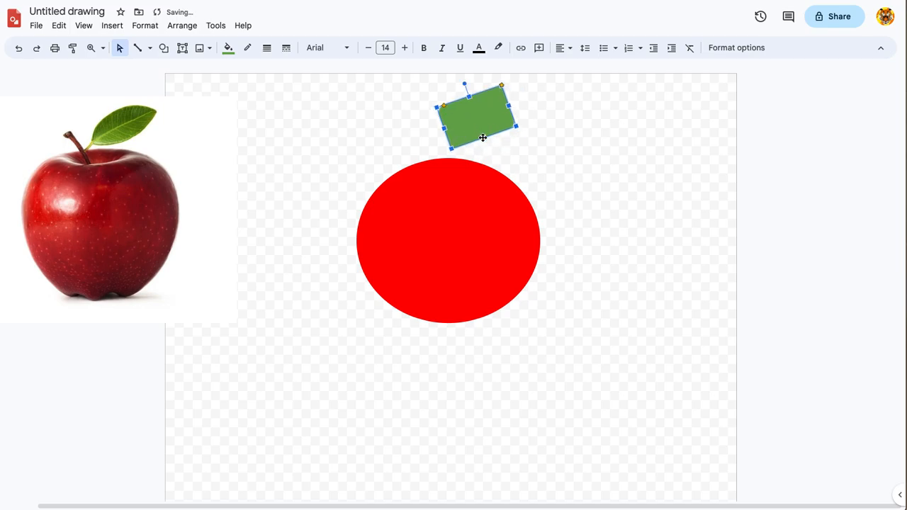
drag(465, 83, 473, 83)
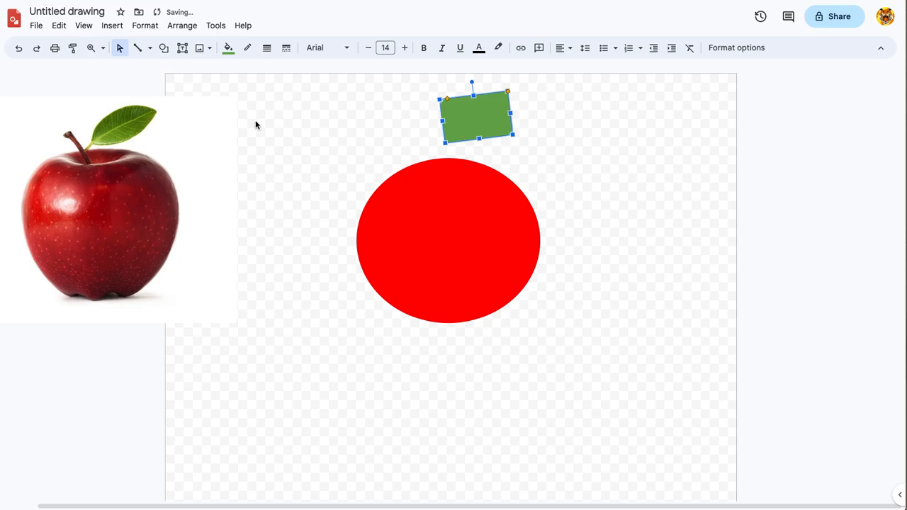
Step: Draw a narrow rectangle as the stem, tilt it counterclockwise and place it across the top centre edge of the red oval
click(164, 48)
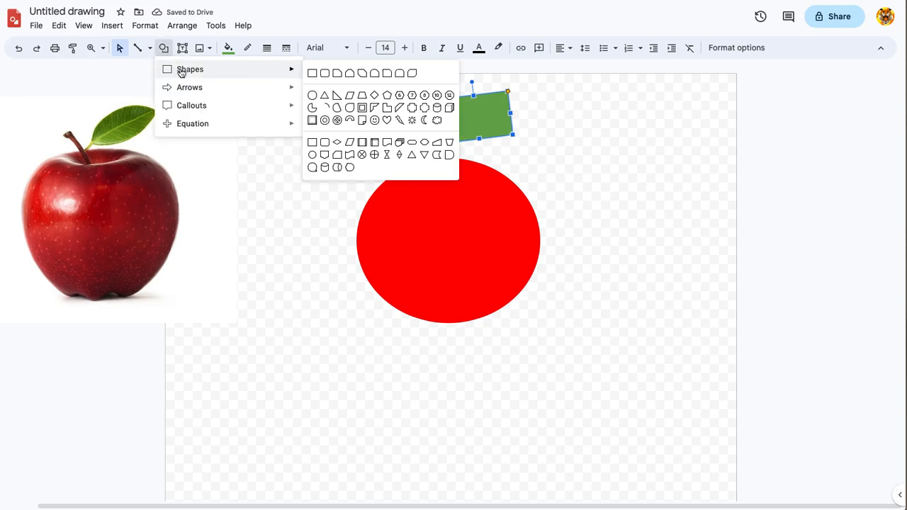
click(312, 73)
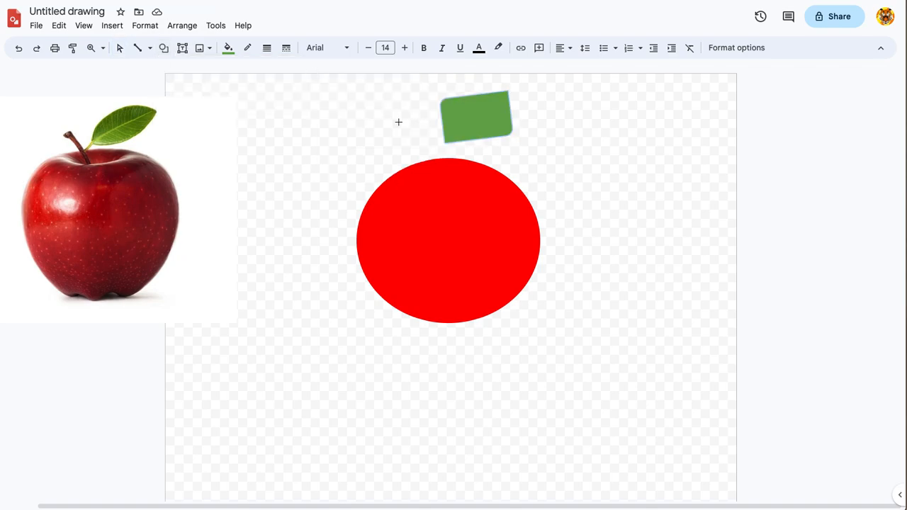
drag(421, 127, 428, 178)
drag(428, 179, 429, 180)
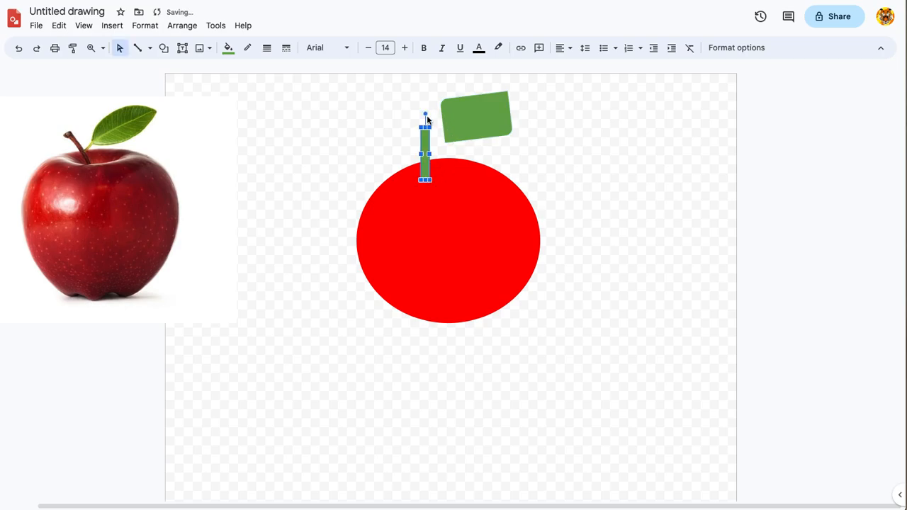
drag(425, 114, 412, 117)
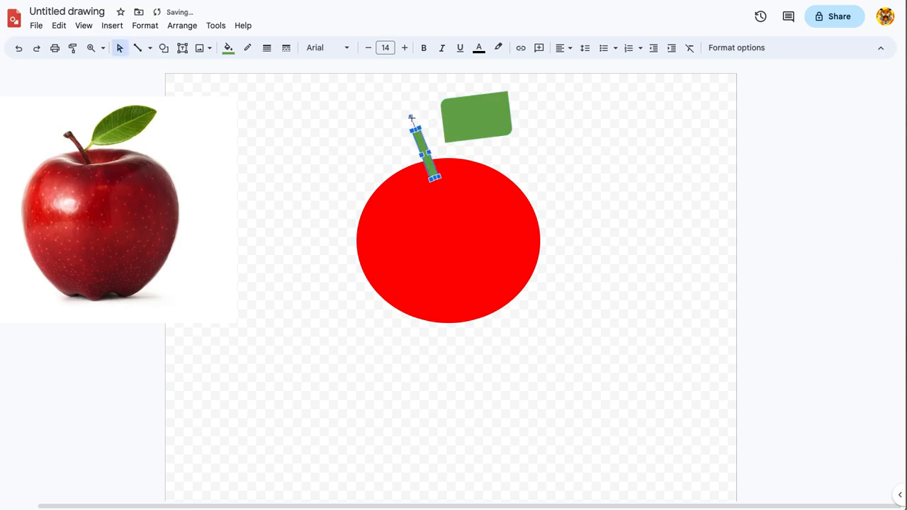
drag(429, 166, 443, 166)
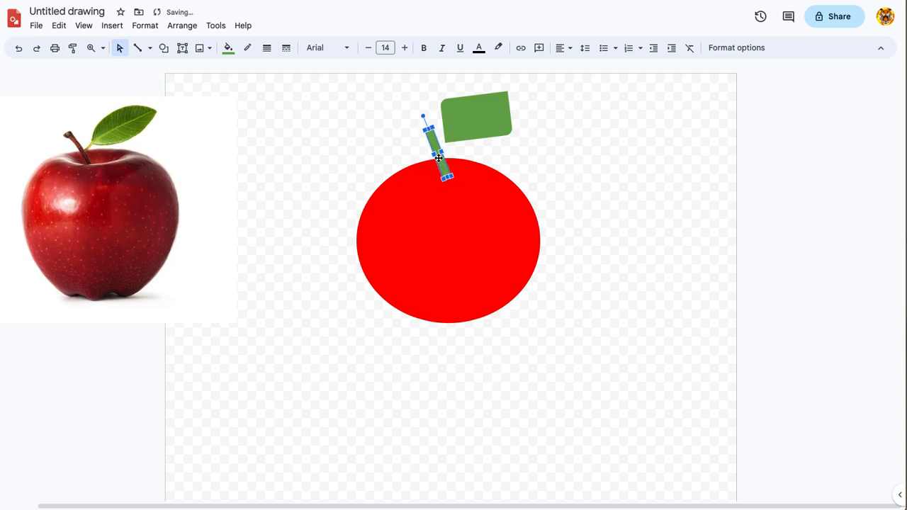
Step: Fill the stem rectangle with solid brown and deselect it
click(228, 47)
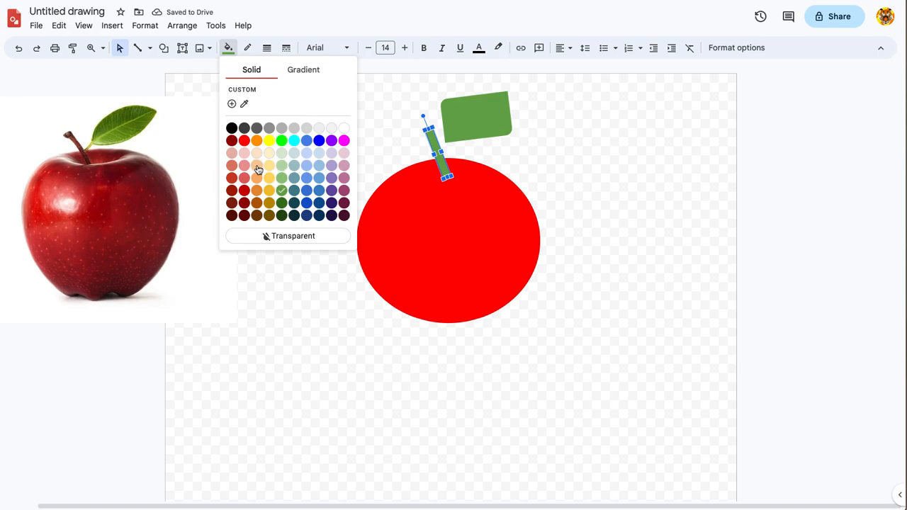
click(269, 203)
click(363, 147)
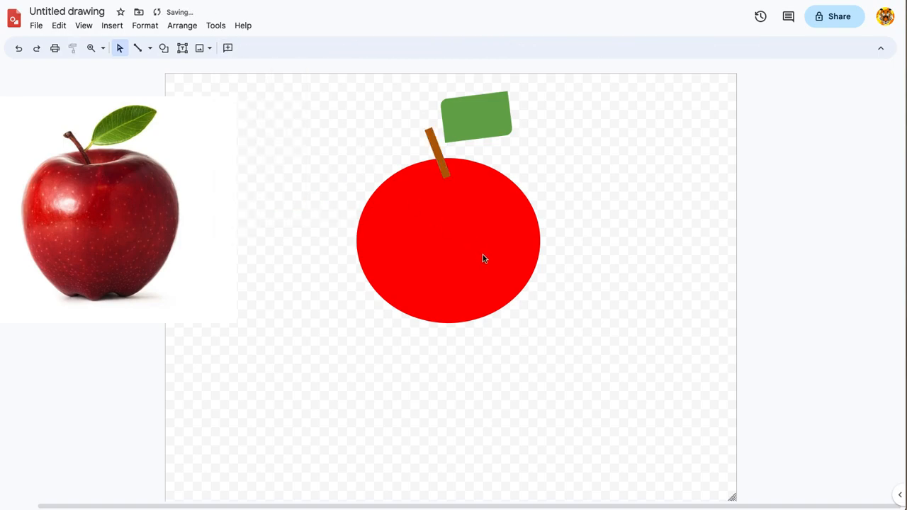
Step: Rotate the green leaf back to level and place it against the right side of the brown stem
drag(479, 128, 451, 130)
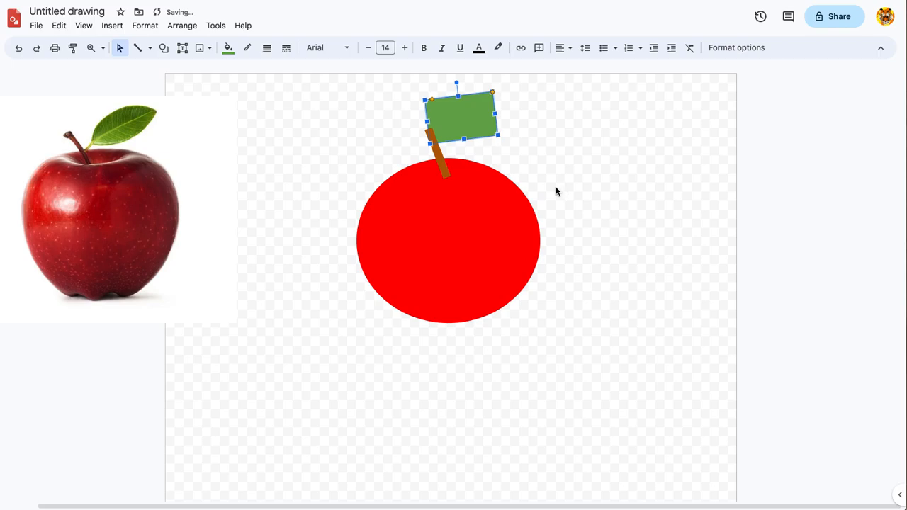
click(402, 145)
drag(459, 121, 475, 127)
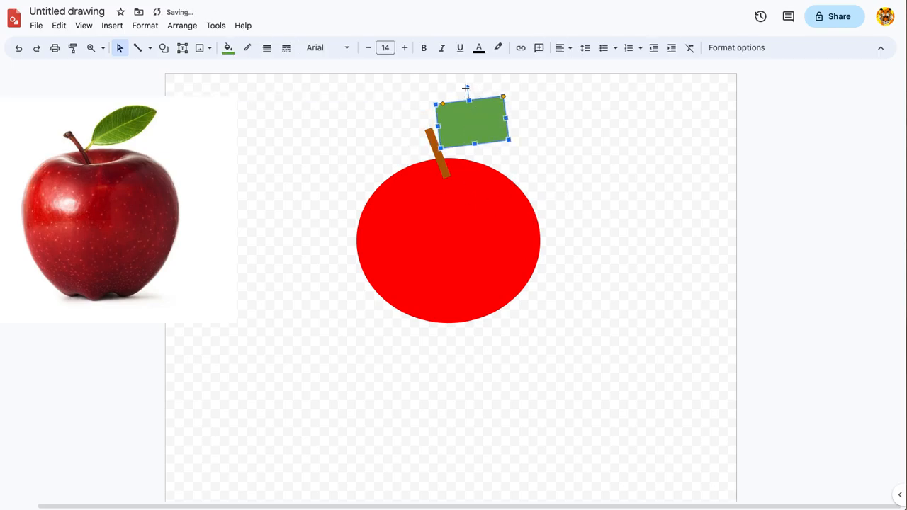
drag(467, 87, 472, 86)
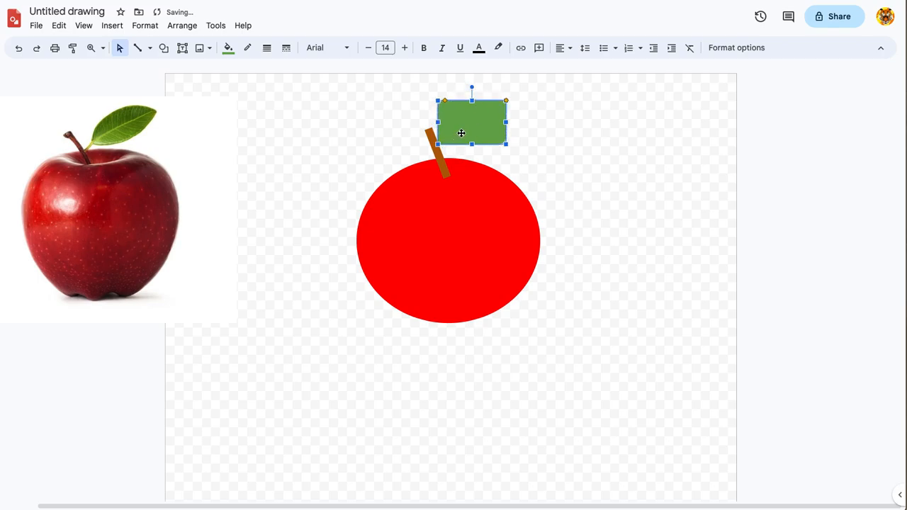
drag(457, 136, 458, 137)
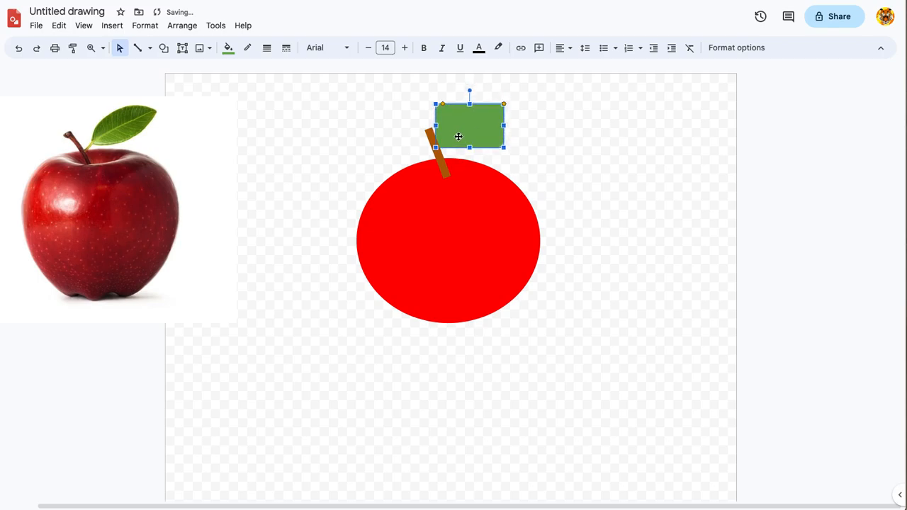
click(620, 173)
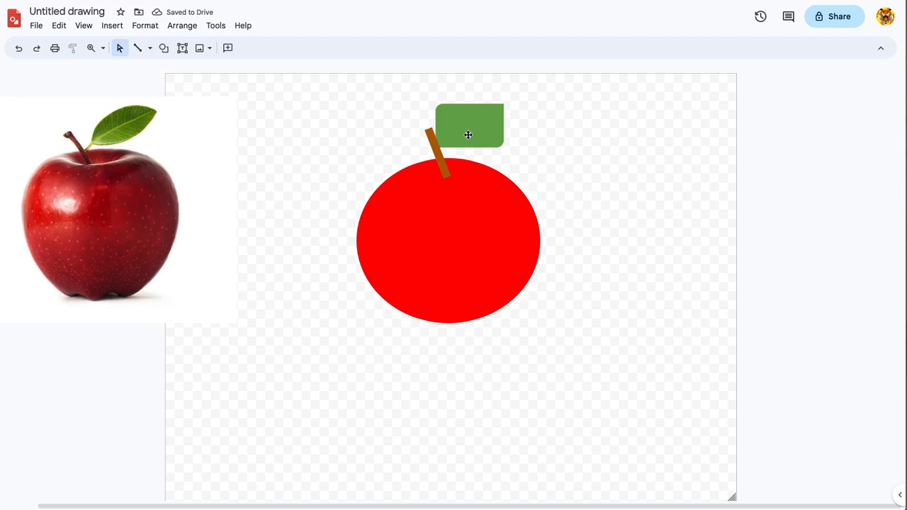
Step: Bring the green leaf to the front so that it lies above the stem
right_click(469, 136)
mouse_move(529, 318)
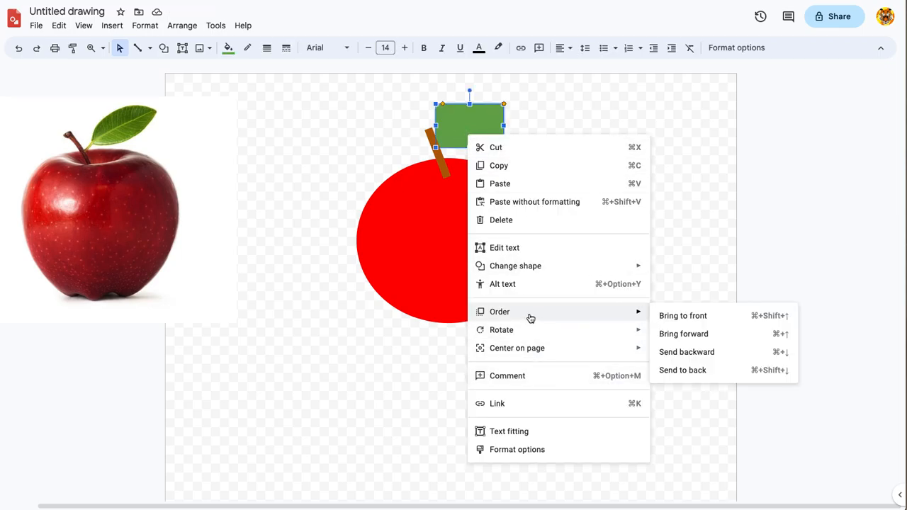
click(682, 319)
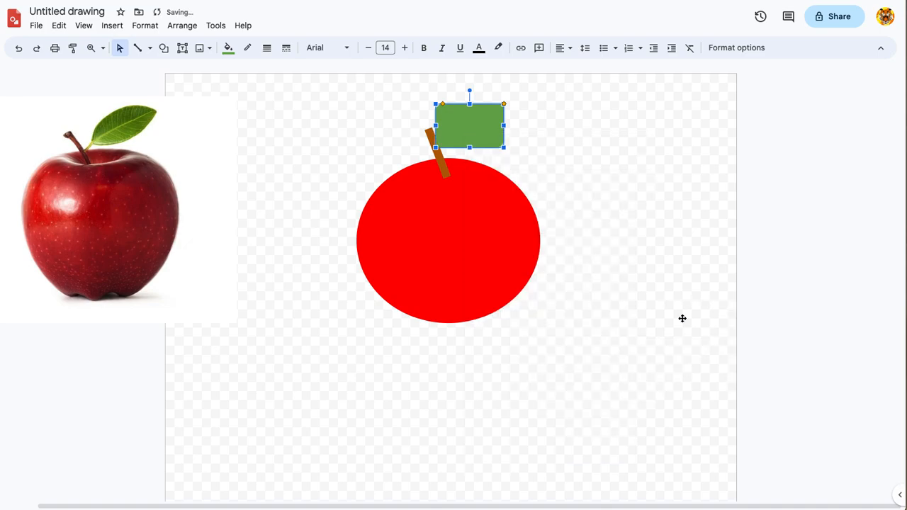
click(606, 197)
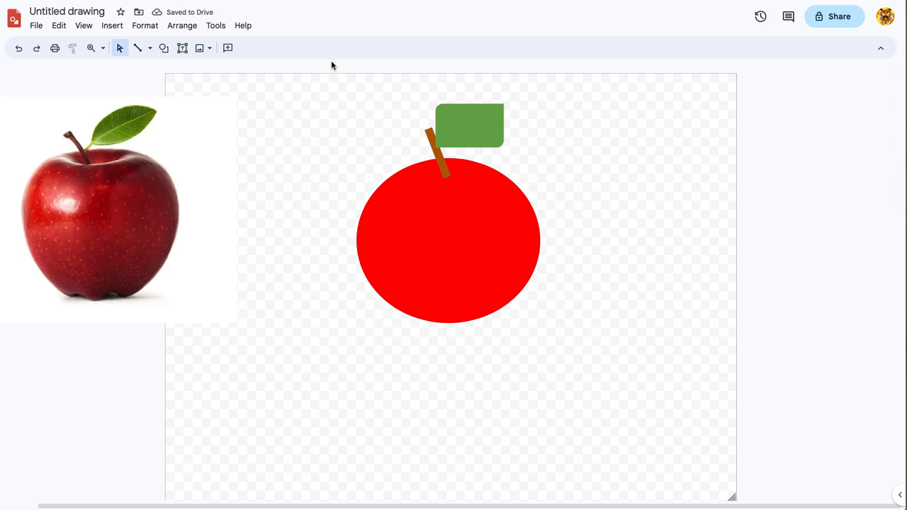
Step: Move the red oval, stem and leaf together off the canvas's right edge, and move the apple photo onto the middle of the canvas
drag(320, 93, 593, 333)
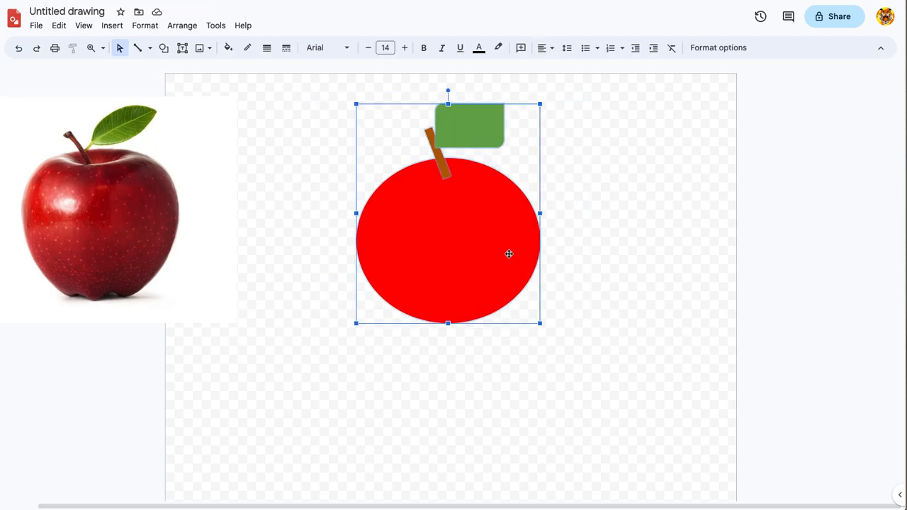
drag(499, 244, 838, 199)
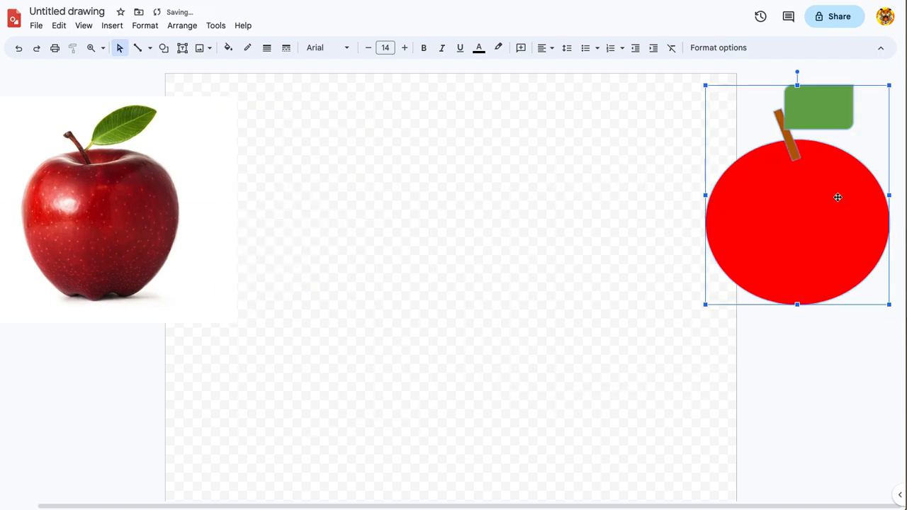
click(273, 299)
drag(108, 218, 421, 273)
click(223, 154)
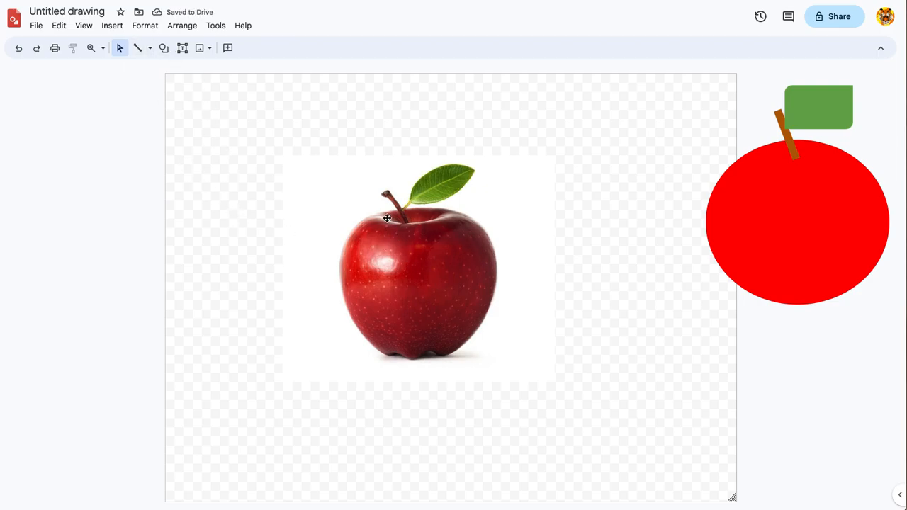
Step: Trace the apple's body in the photo with a closed polyline, viewing the drawing at 200%
click(137, 48)
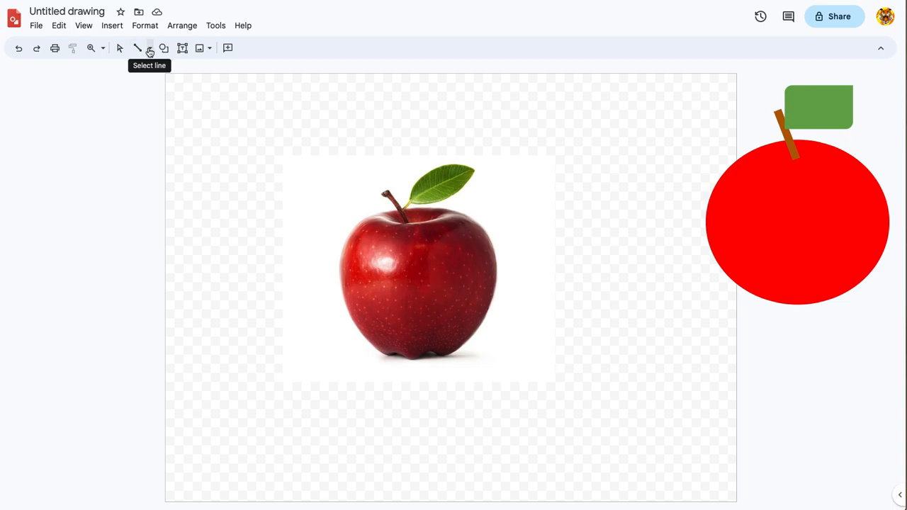
click(150, 49)
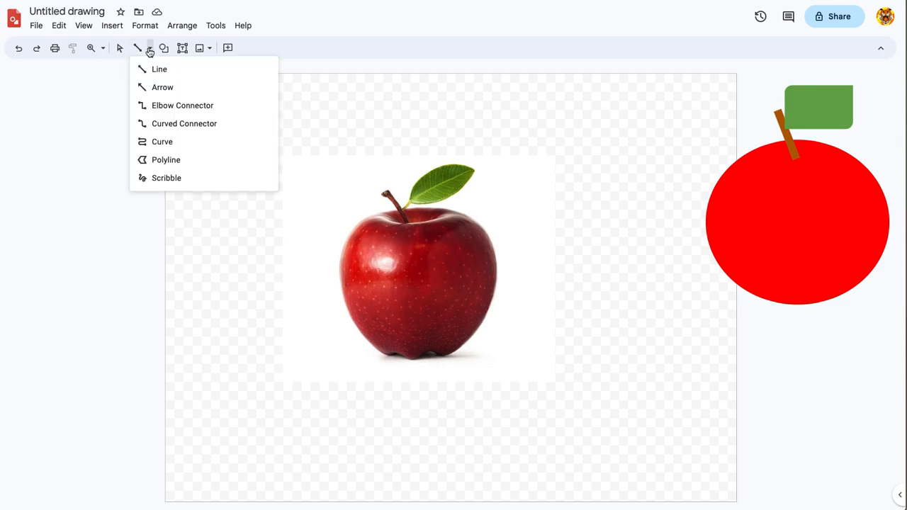
click(175, 163)
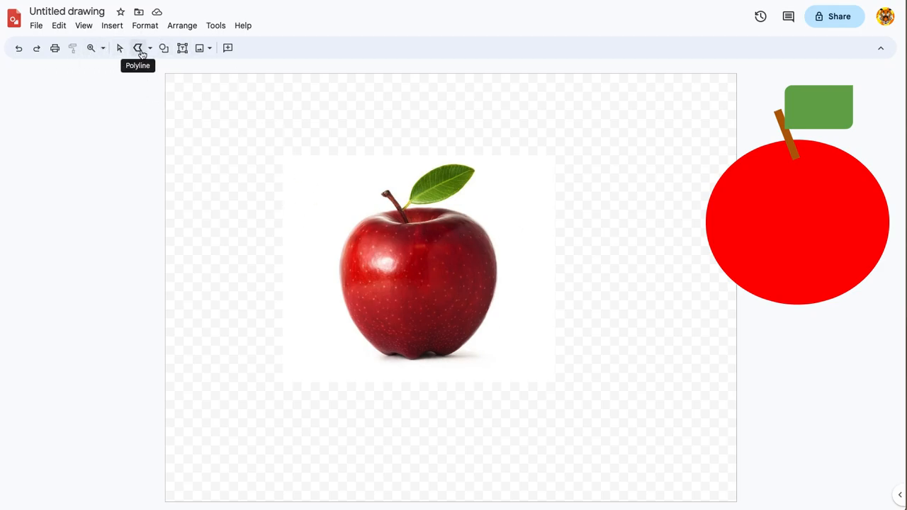
click(102, 49)
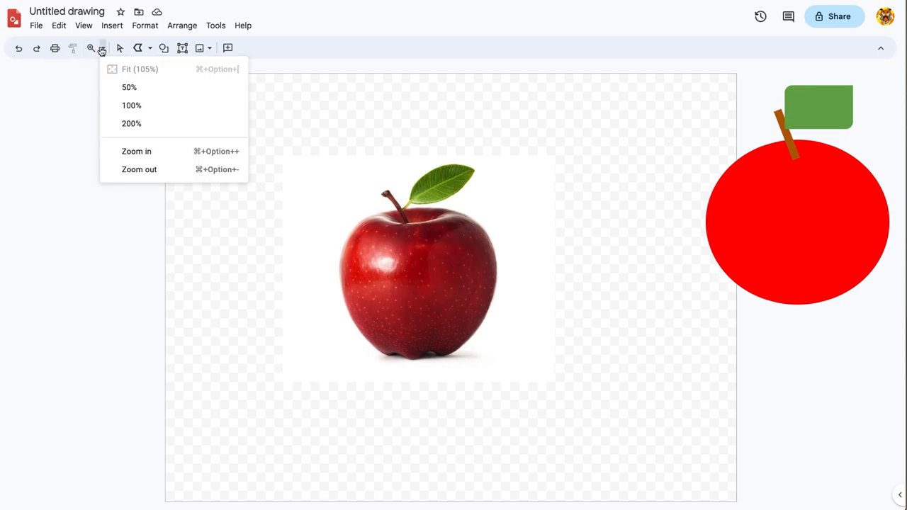
click(133, 124)
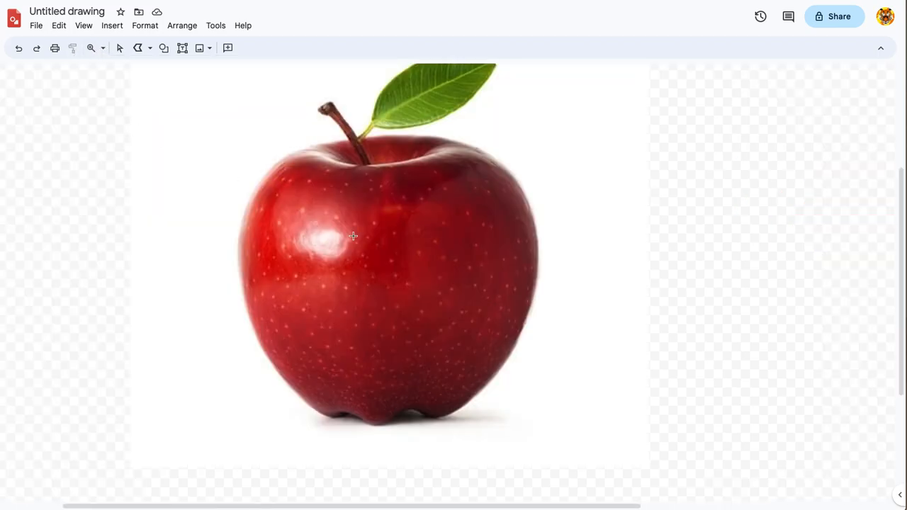
click(362, 135)
click(295, 148)
click(236, 238)
click(257, 340)
click(314, 410)
click(376, 427)
click(412, 411)
click(440, 422)
click(529, 309)
click(536, 265)
click(523, 197)
click(374, 135)
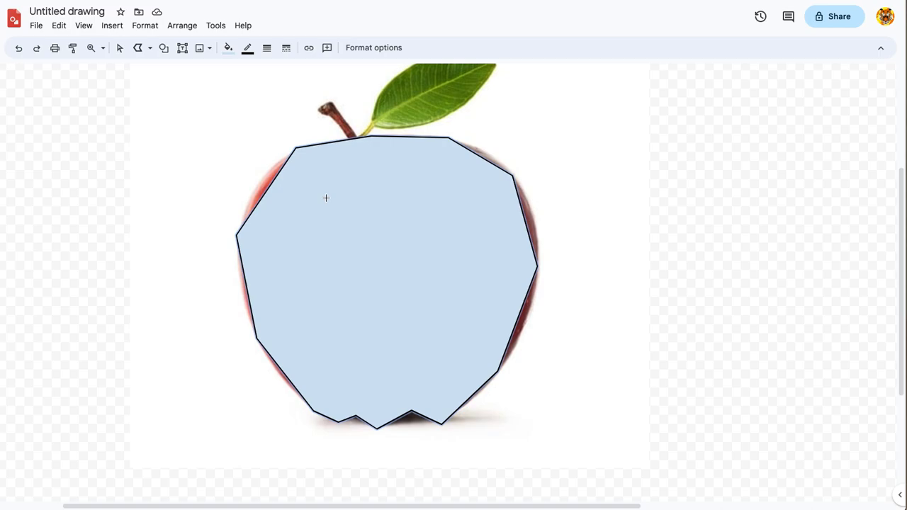
Step: Make the traced apple body's outline transparent and fill it with solid red
click(247, 48)
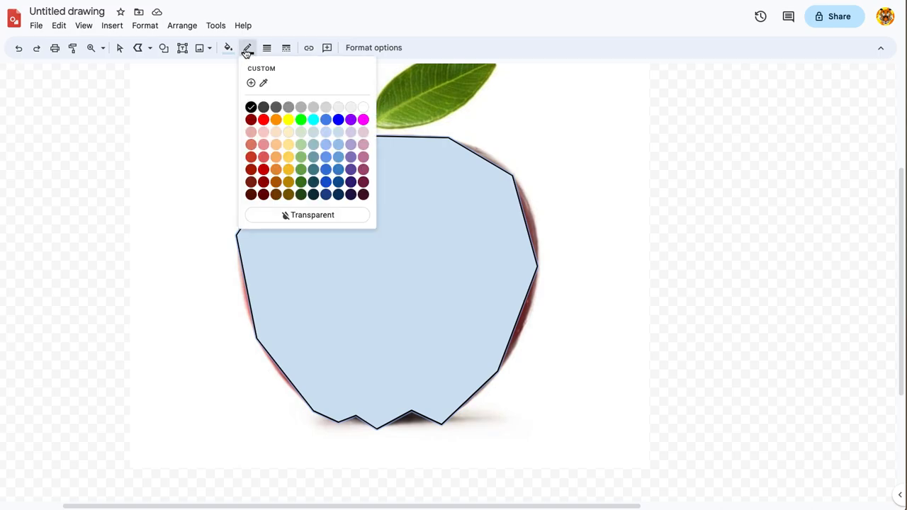
click(264, 120)
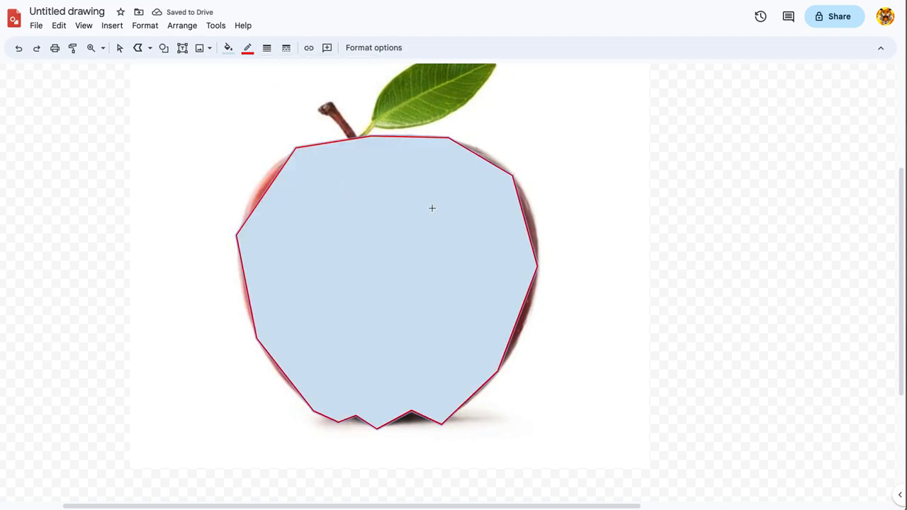
click(247, 47)
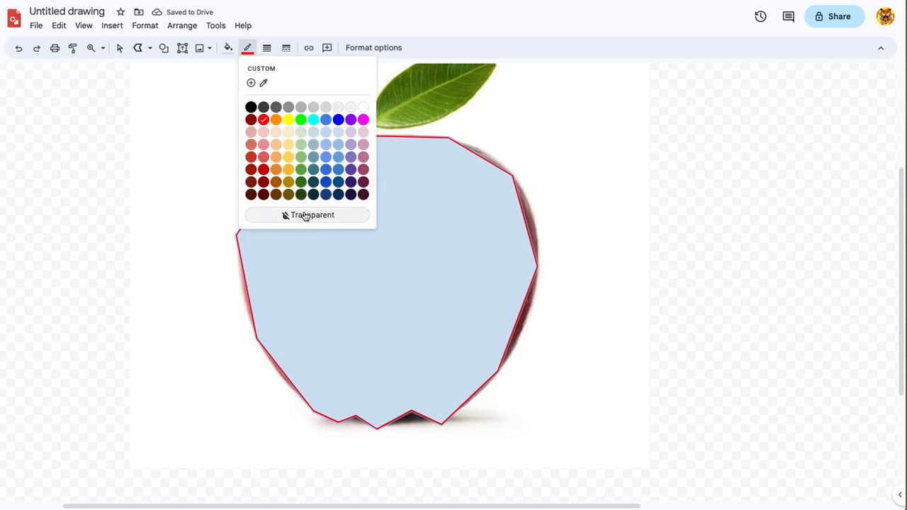
click(304, 215)
click(228, 48)
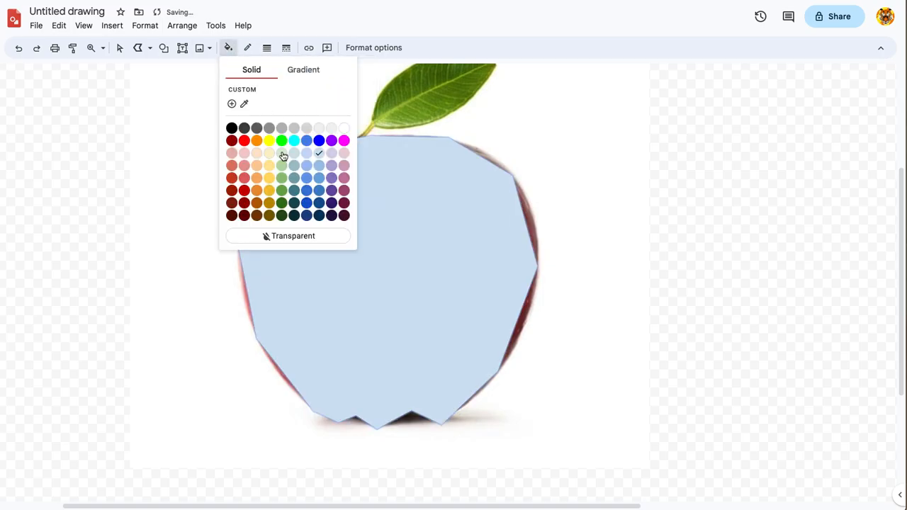
click(243, 141)
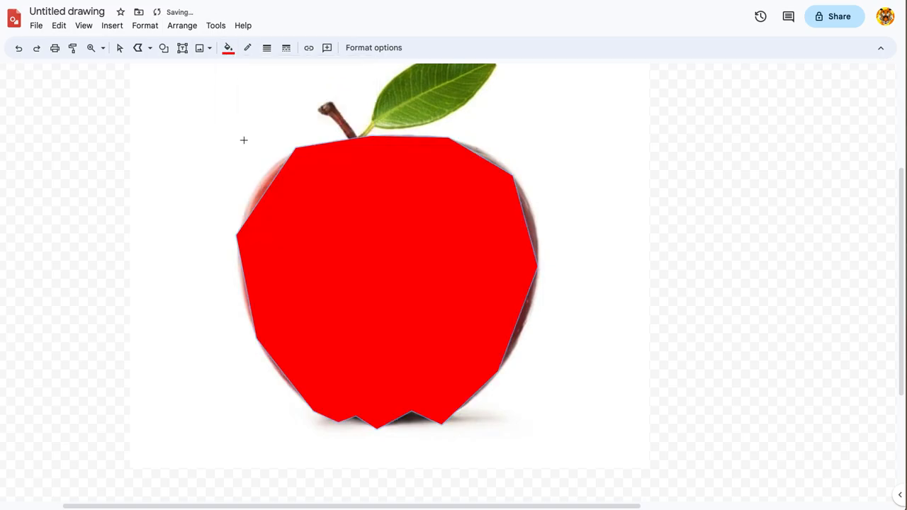
Step: Move the red apple body polygon to the left, clear of the apple in the photo
click(222, 191)
key(Escape)
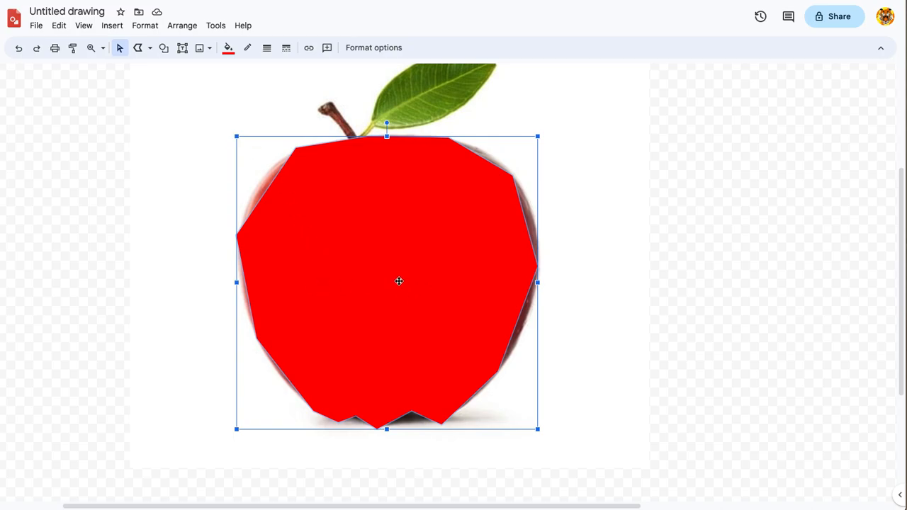
drag(472, 267, 124, 249)
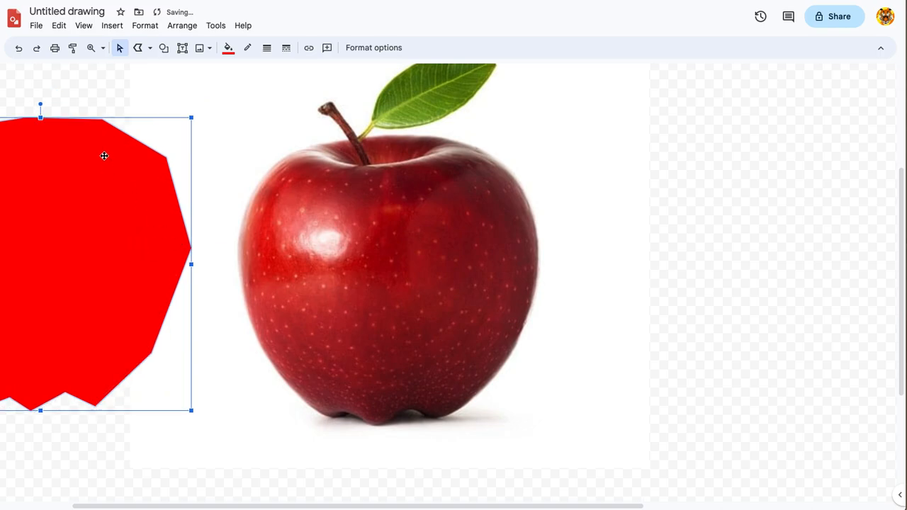
Step: Trace the apple's stem in the photo with a closed polyline and select the resulting shape
click(138, 49)
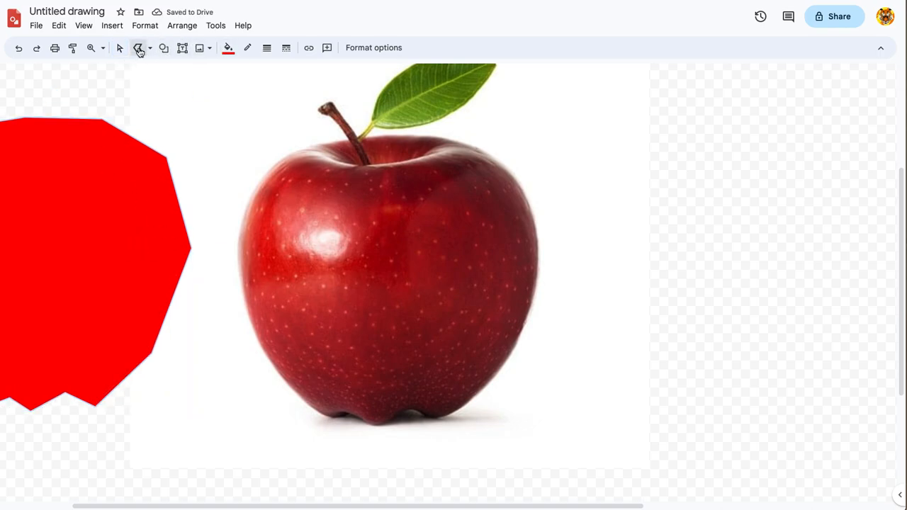
click(364, 166)
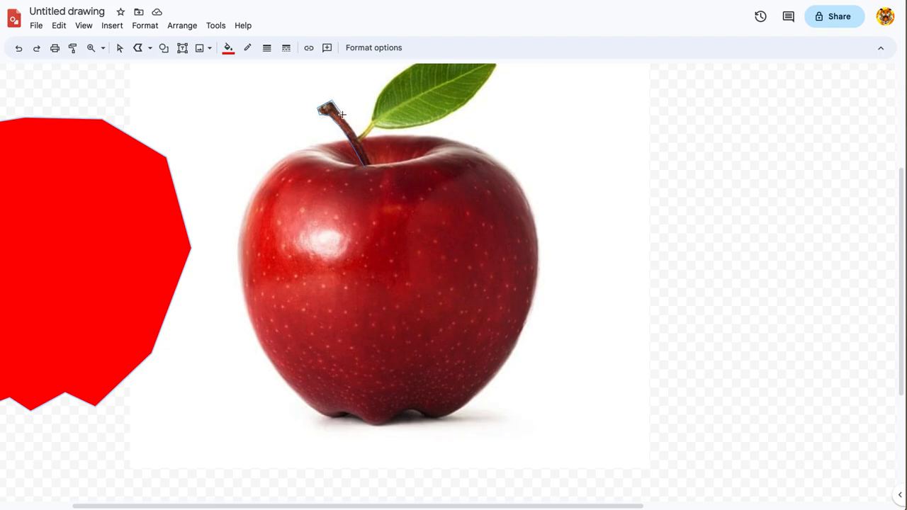
double_click(363, 165)
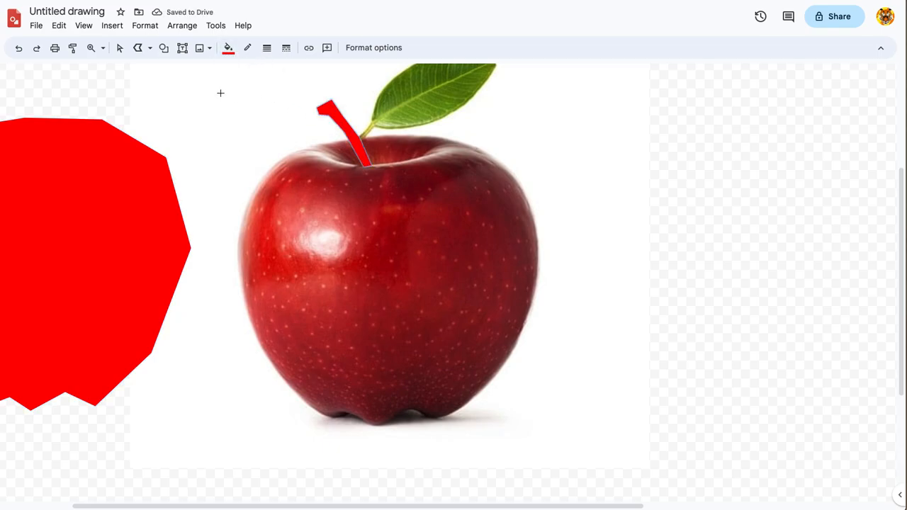
click(120, 47)
click(346, 136)
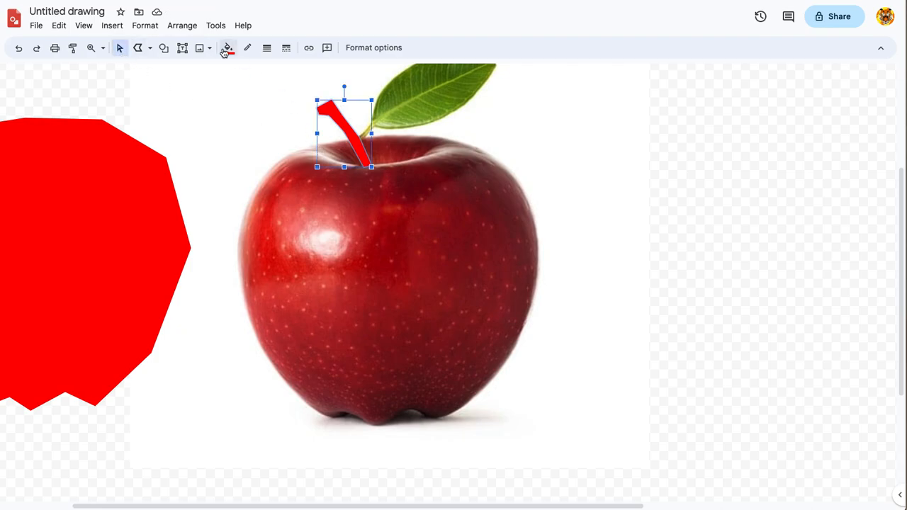
Step: Fill the traced apple stem with solid brown
click(229, 48)
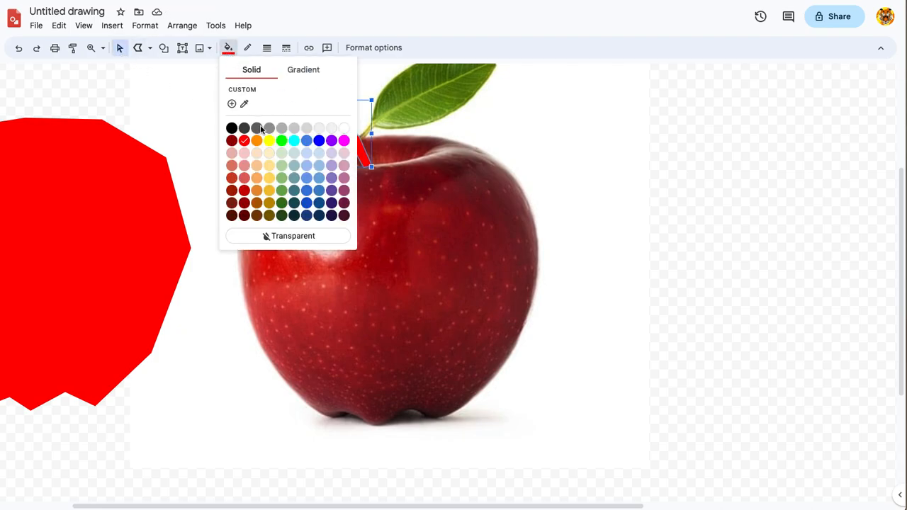
click(257, 204)
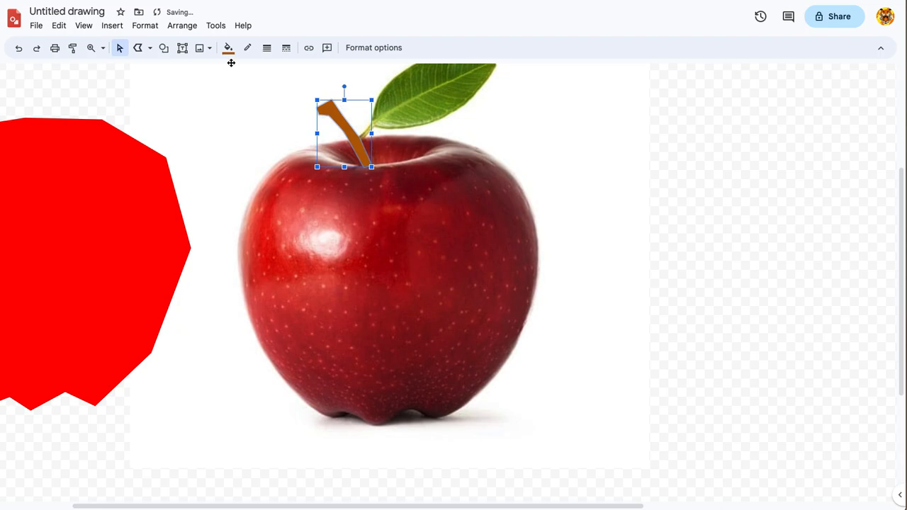
Step: Trace the leaf and its stalk in the photo with a closed polyline and fill the shape with medium green
click(141, 51)
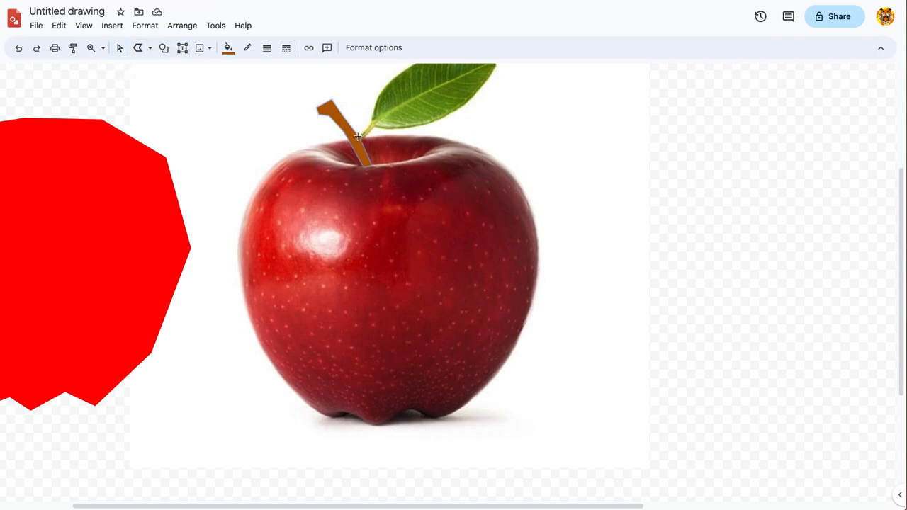
click(378, 90)
scroll(405, 77, up, 1)
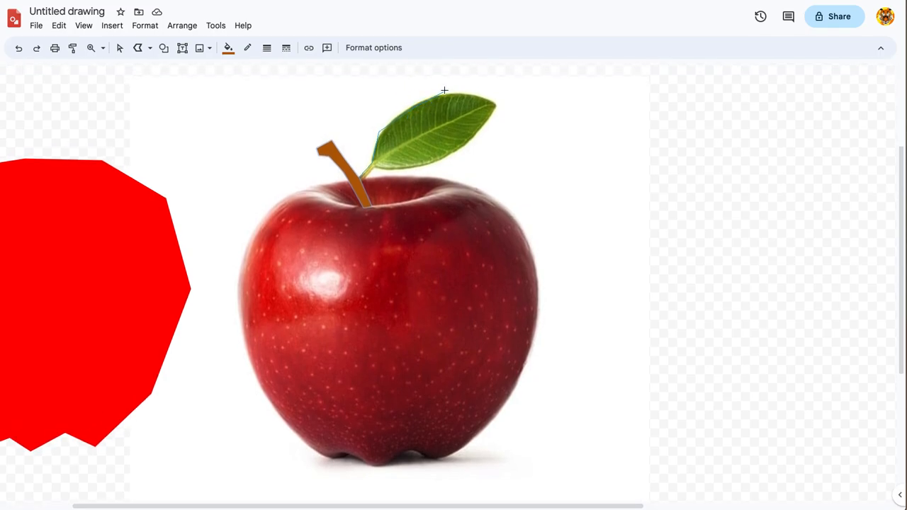
click(496, 104)
click(472, 143)
click(463, 148)
click(426, 165)
click(357, 180)
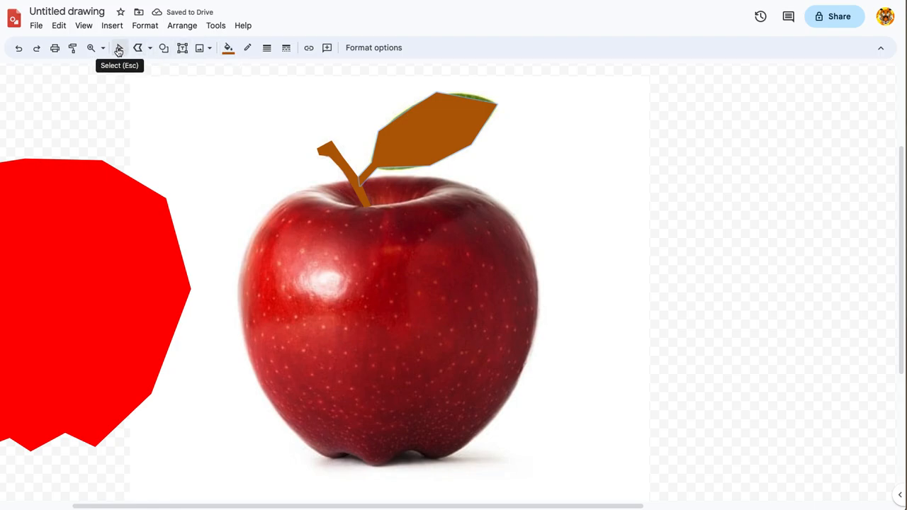
click(228, 49)
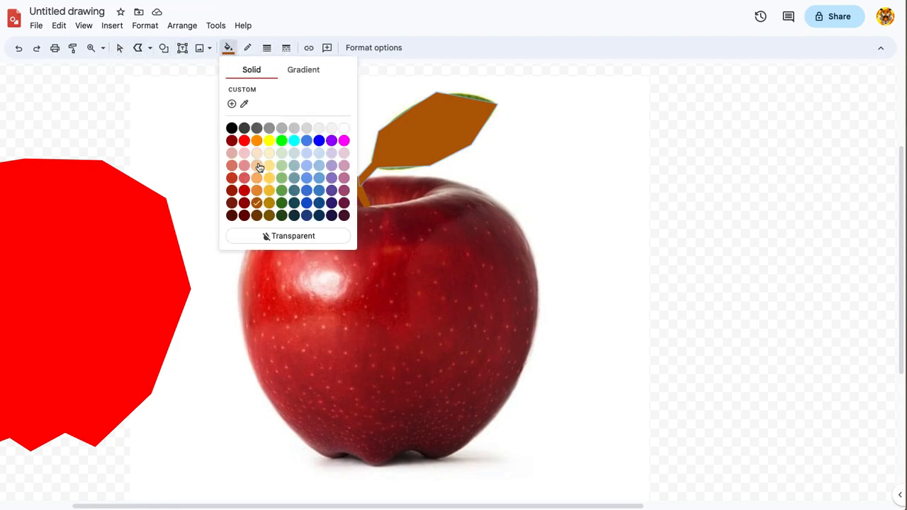
click(281, 191)
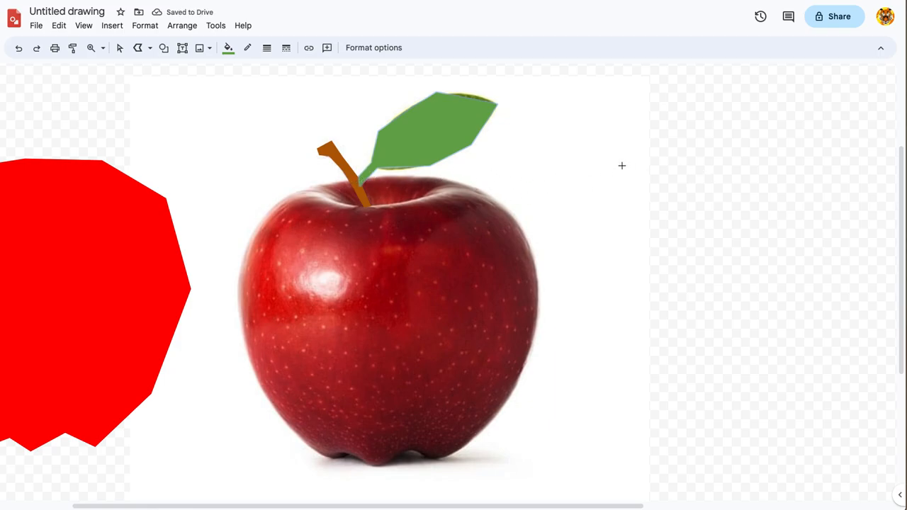
Step: Move the red apple body polygon back over the apple in the photo, beneath the traced stem and leaf
click(120, 48)
click(212, 145)
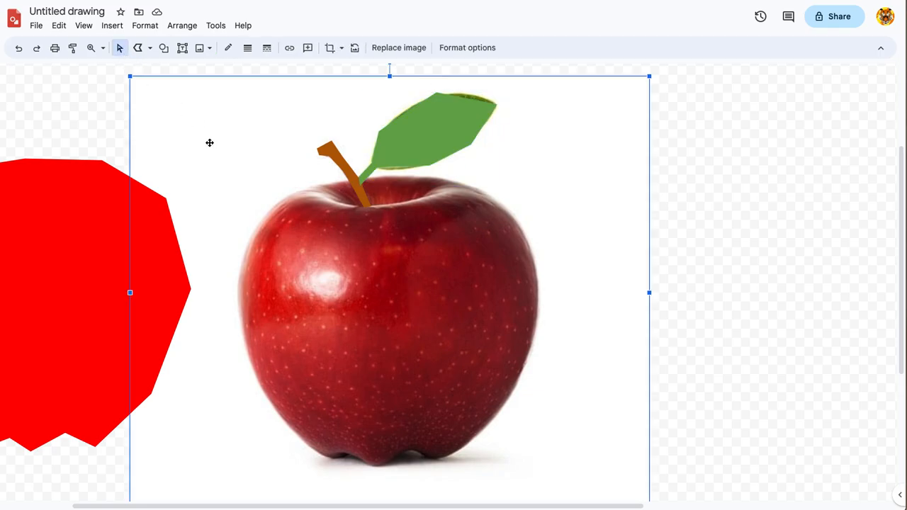
drag(51, 247, 395, 262)
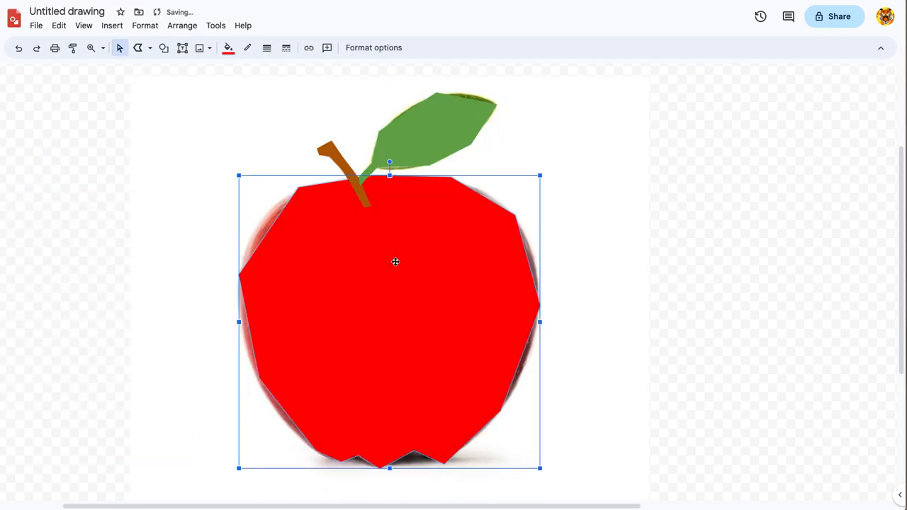
Step: View the drawing at 100% and move the apple photo off the canvas, past its left edge
click(103, 48)
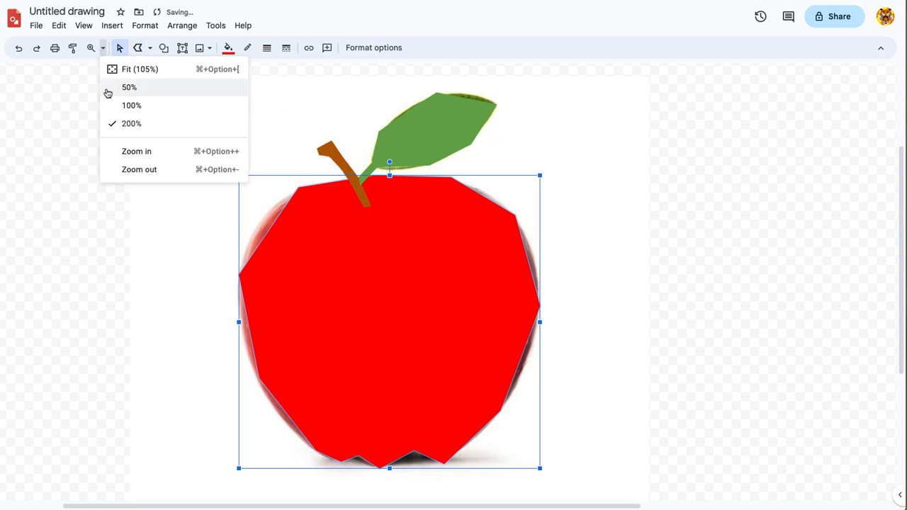
click(129, 106)
click(323, 191)
drag(324, 192, 111, 180)
drag(241, 247, 142, 249)
drag(197, 176, 175, 193)
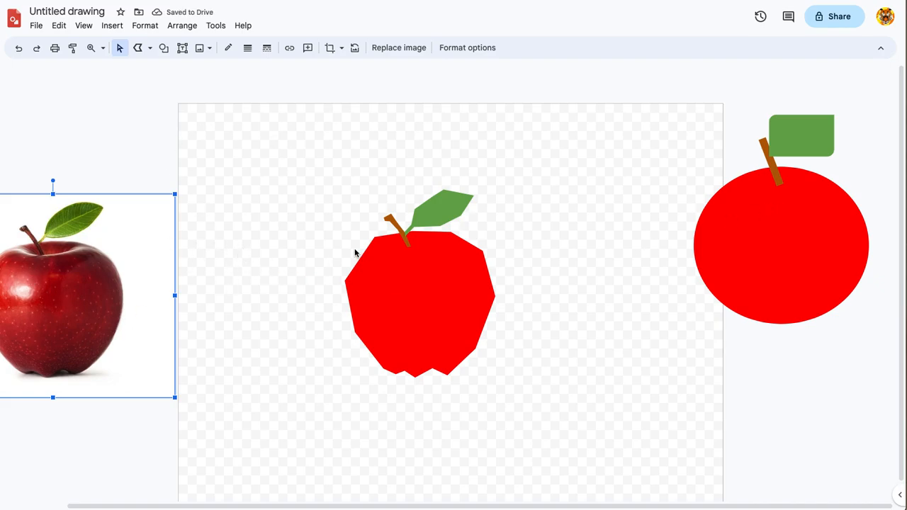
Step: Select the body, stem and leaf of the traced apple together
drag(303, 152, 509, 389)
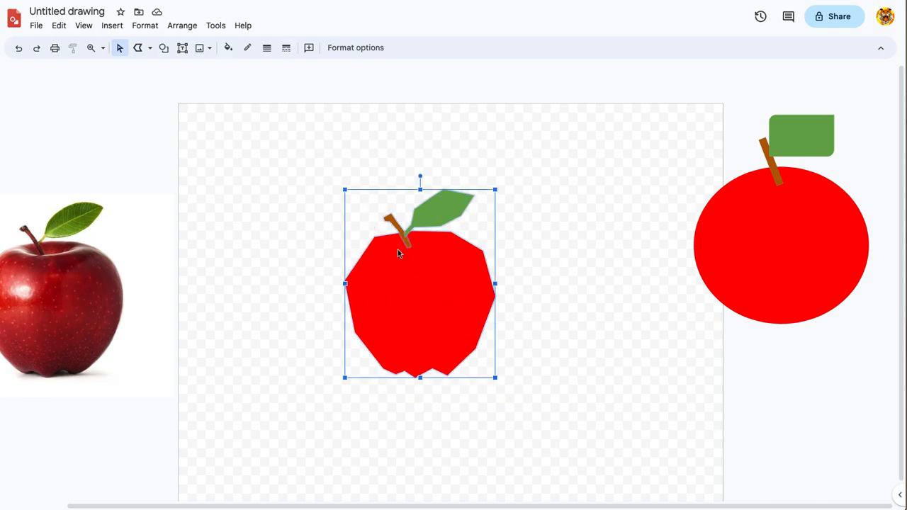
click(267, 278)
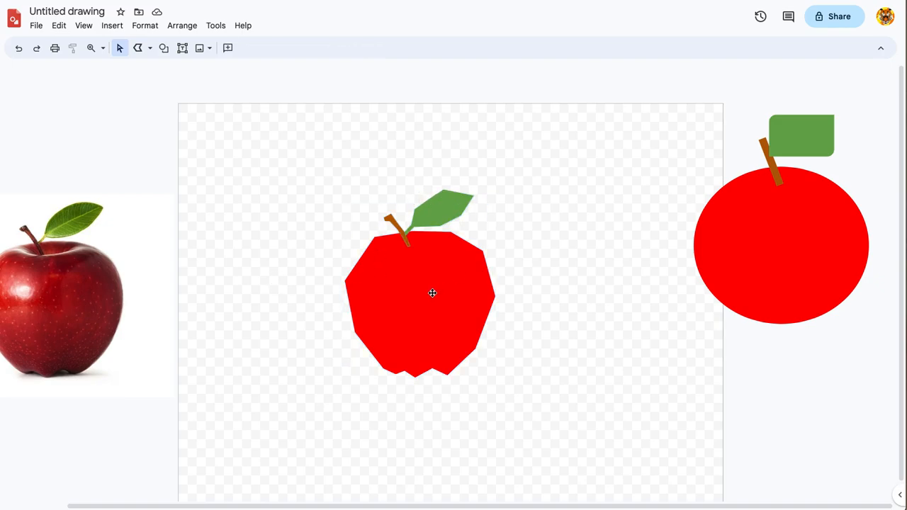
drag(306, 183, 545, 446)
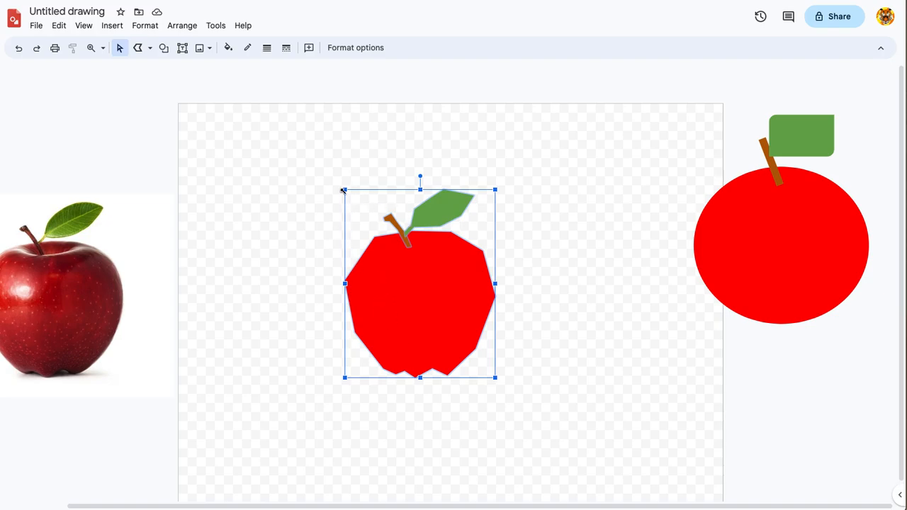
drag(344, 190, 230, 126)
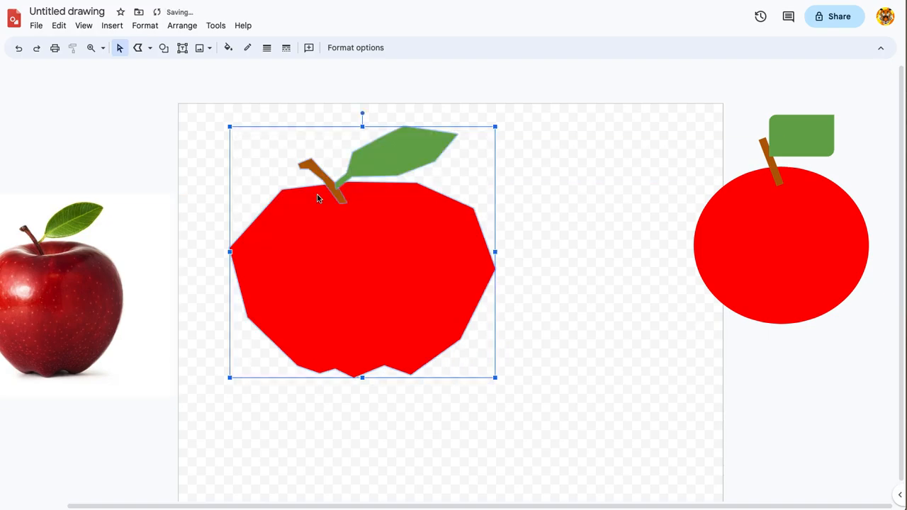
drag(383, 272, 369, 336)
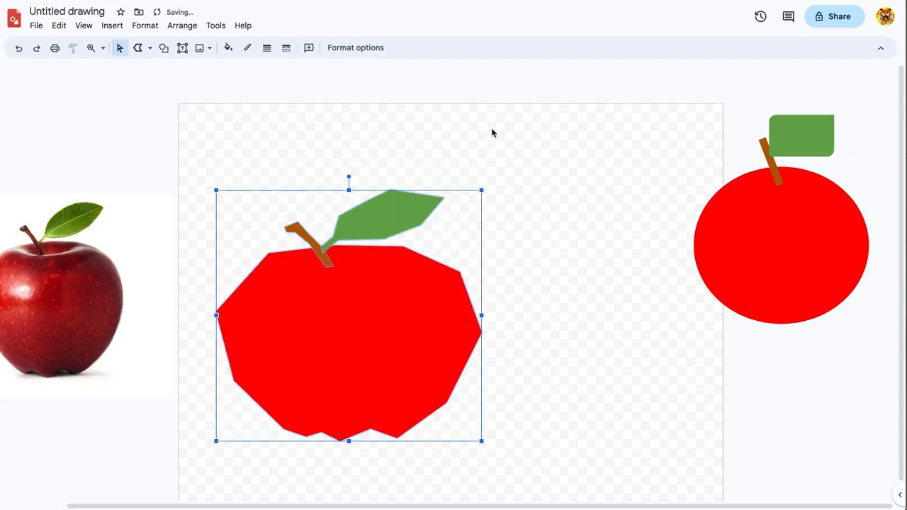
drag(481, 190, 408, 229)
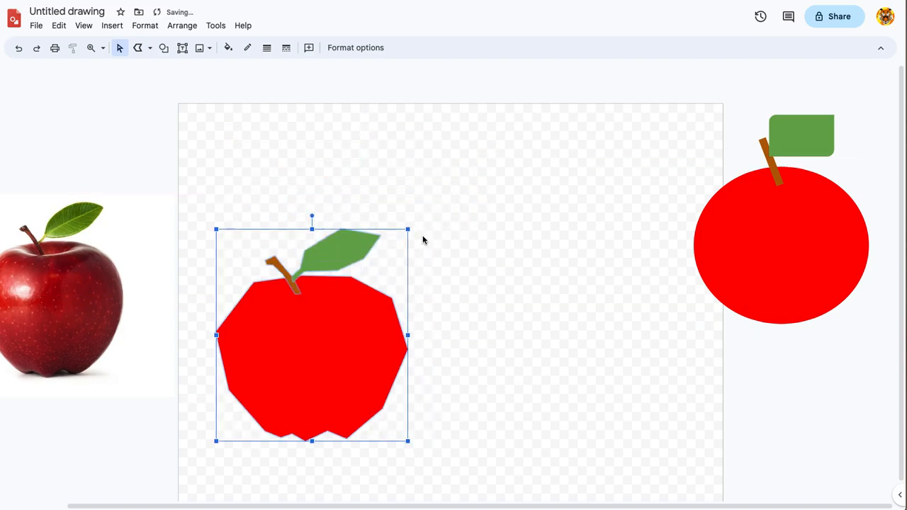
key(ctrl+z)
key(ctrl+z)
key(ctrl+z)
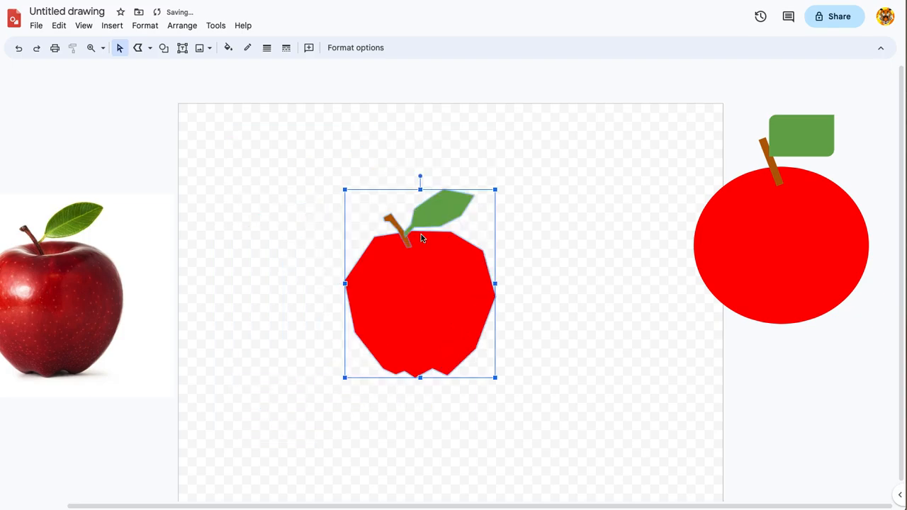
Step: Enlarge the selected traced apple and place it in the left half of the canvas
drag(498, 186, 587, 137)
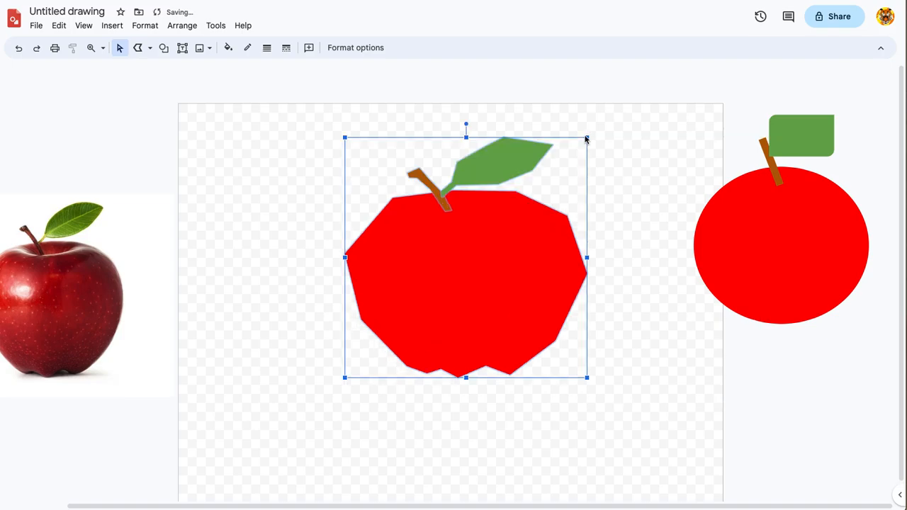
drag(484, 277, 323, 343)
Step: Move the whole basic-shape apple into the right half of the canvas and enlarge it to about match the traced apple
drag(667, 101, 872, 326)
drag(813, 174, 573, 302)
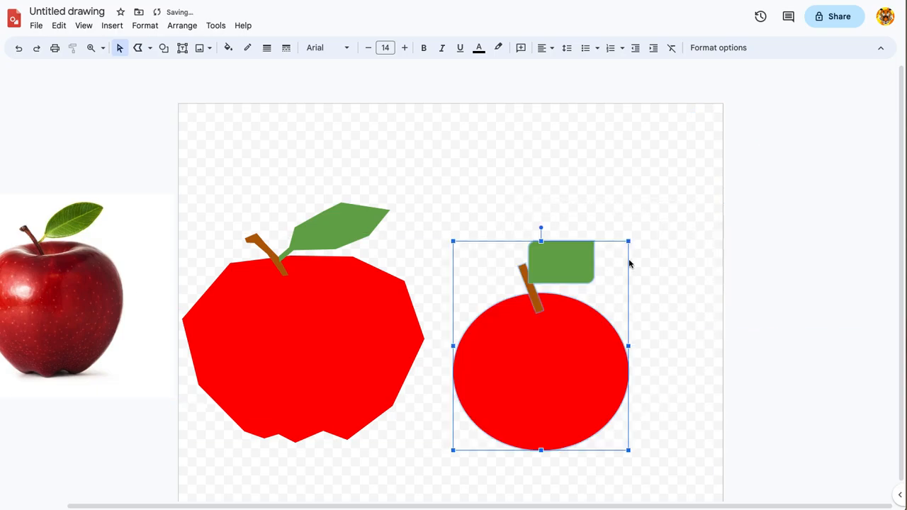
drag(629, 241, 679, 213)
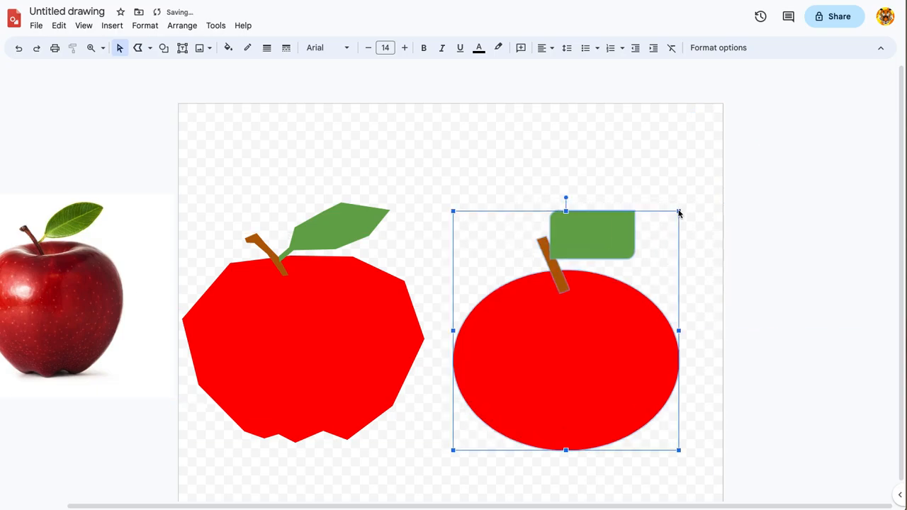
drag(565, 352, 581, 343)
click(381, 151)
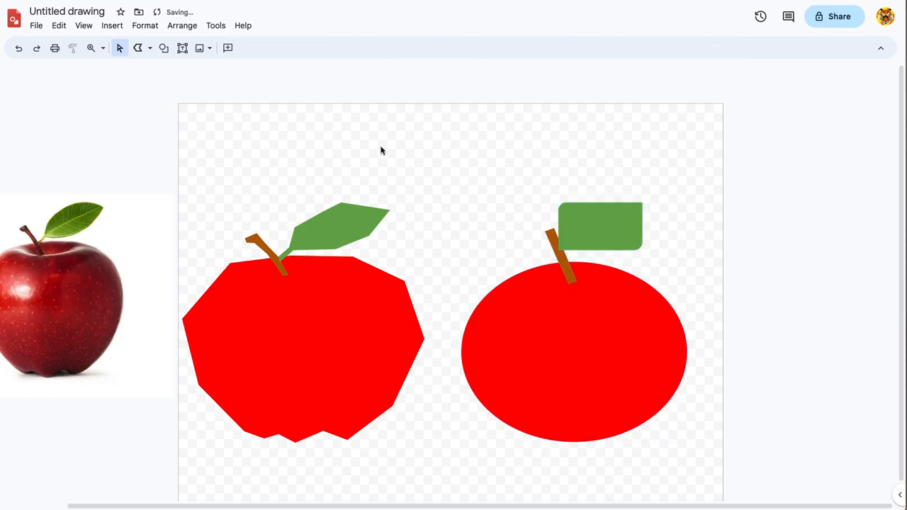
Step: Select both apples and shift them together slightly to the right to centre them on the canvas
drag(212, 172, 696, 454)
drag(573, 386, 585, 386)
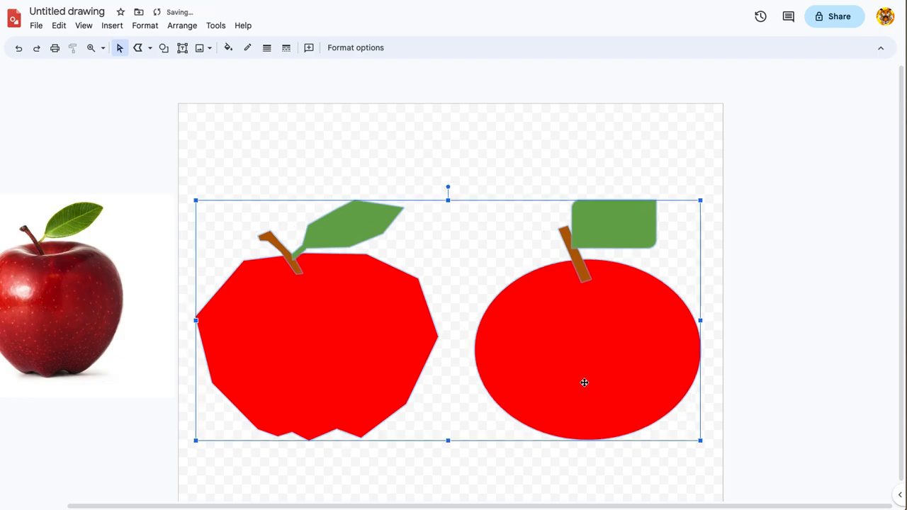
click(364, 134)
Step: Set the canvas background to solid dark red
right_click(348, 130)
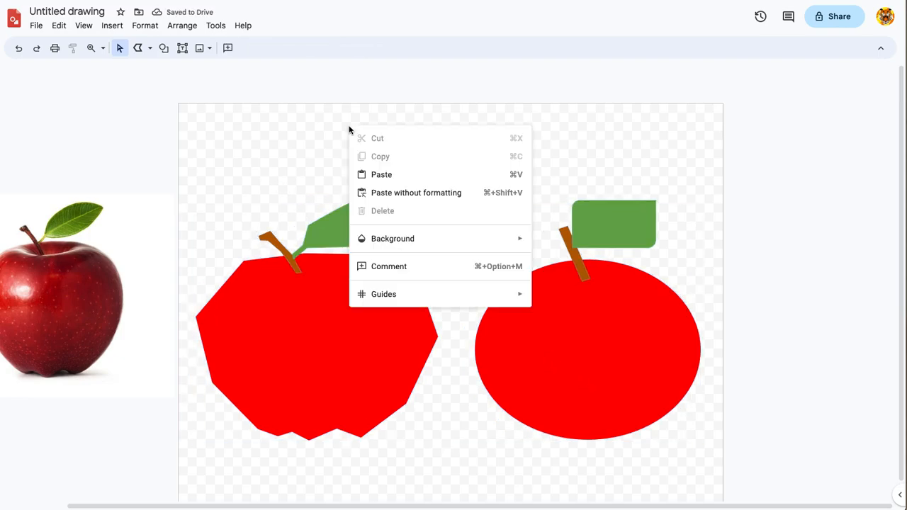
mouse_move(415, 241)
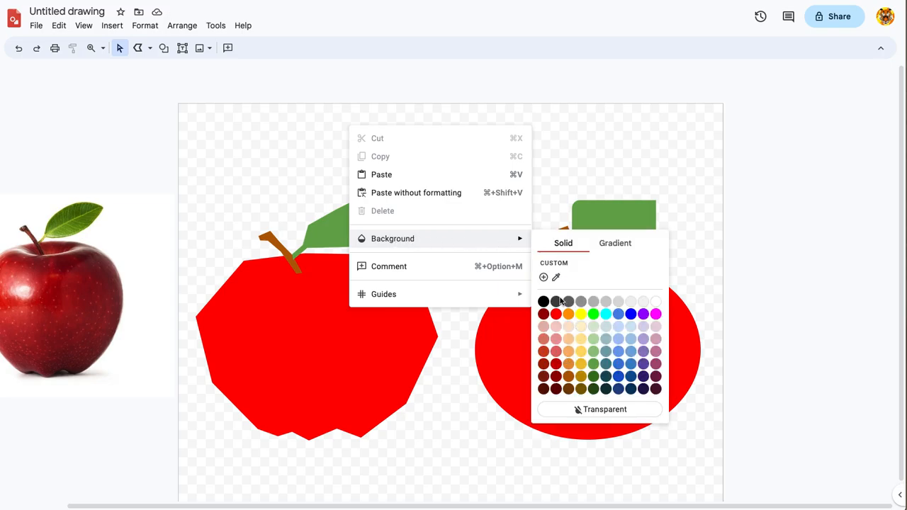
click(555, 375)
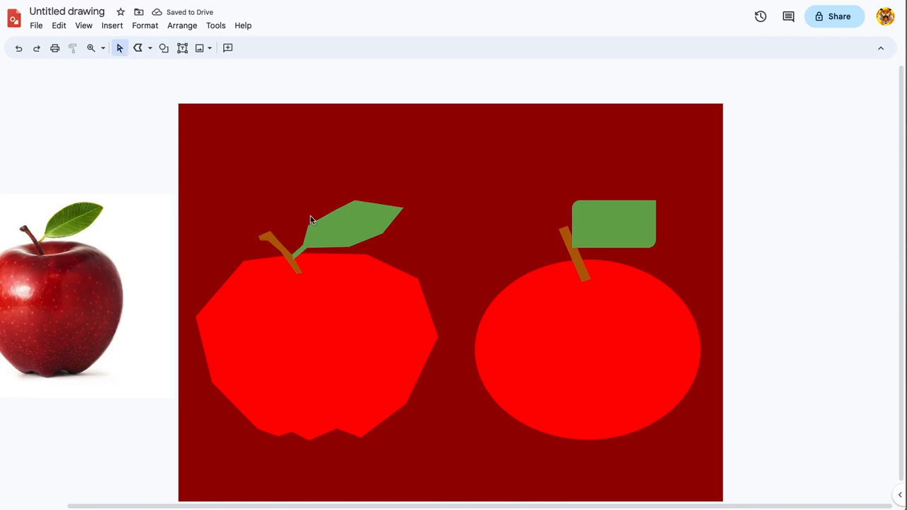
Step: Set the canvas background to the custom very dark red #5a0000ff
right_click(272, 159)
mouse_move(399, 277)
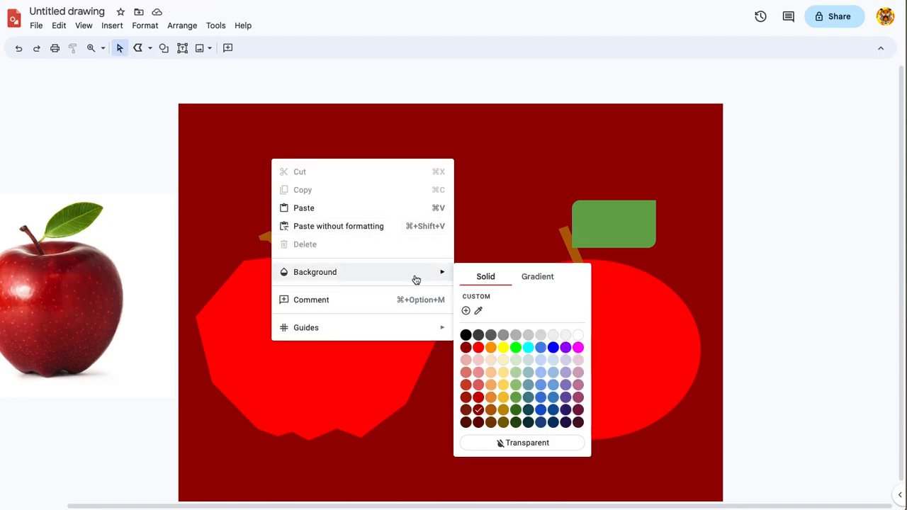
click(465, 310)
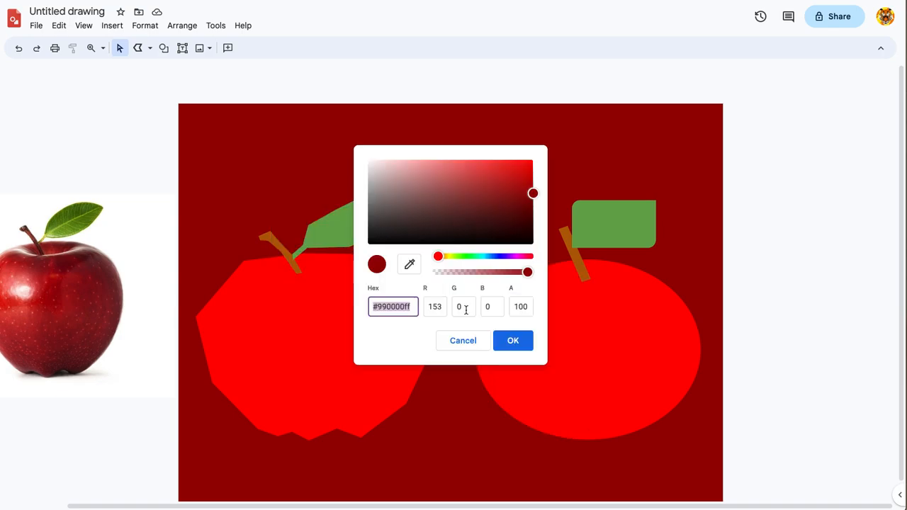
drag(533, 205, 532, 214)
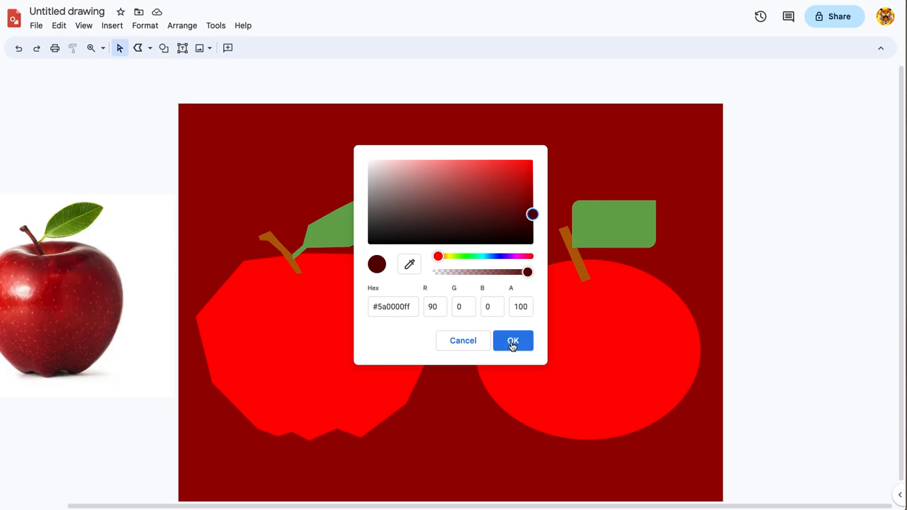
click(513, 341)
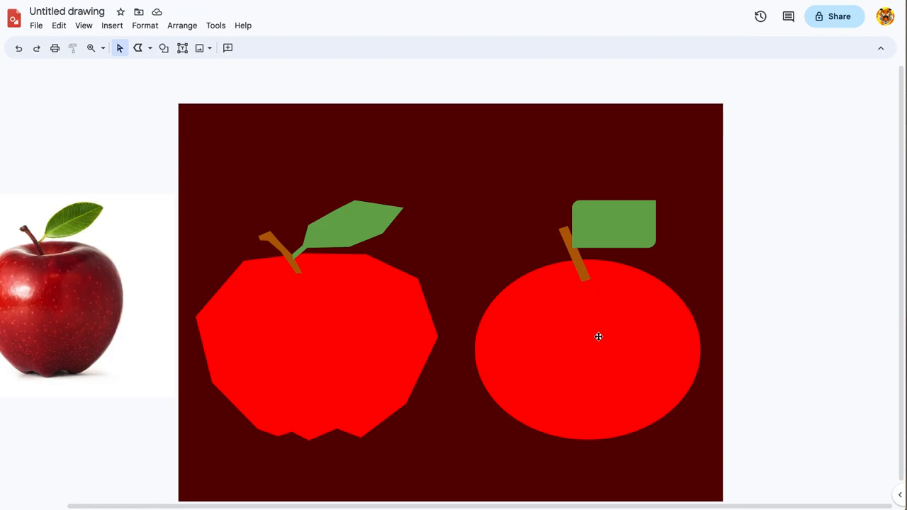
Step: Download the drawing as a PNG image
click(35, 28)
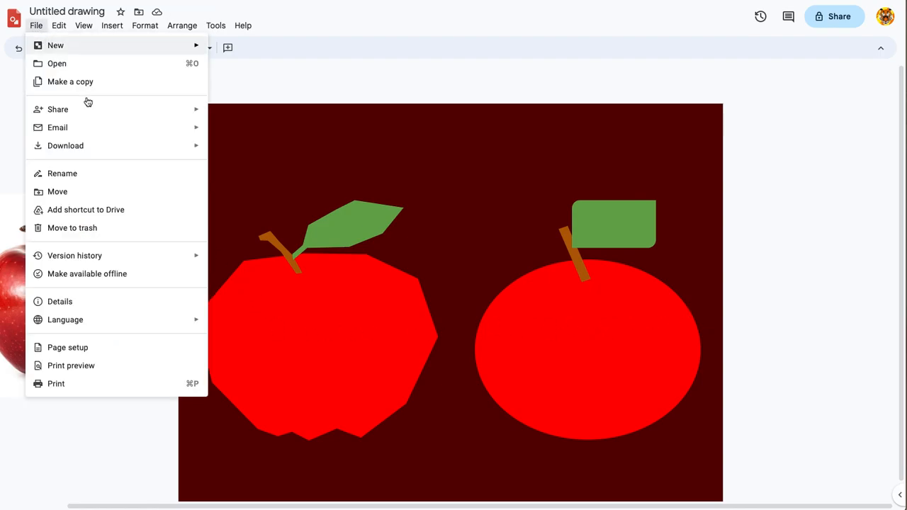
mouse_move(172, 152)
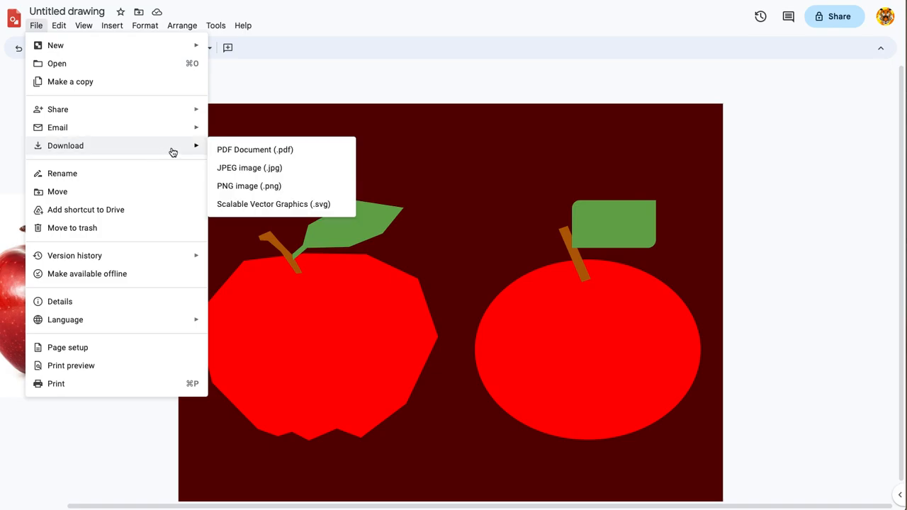
click(243, 187)
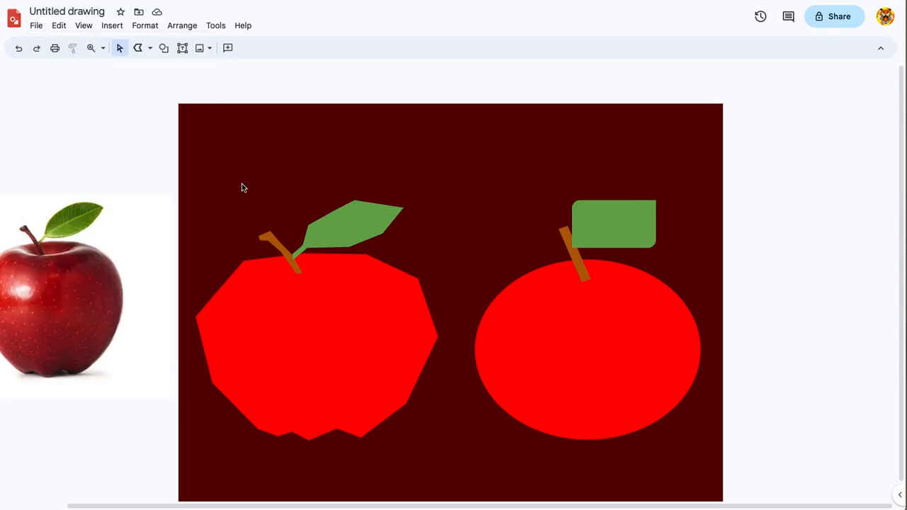